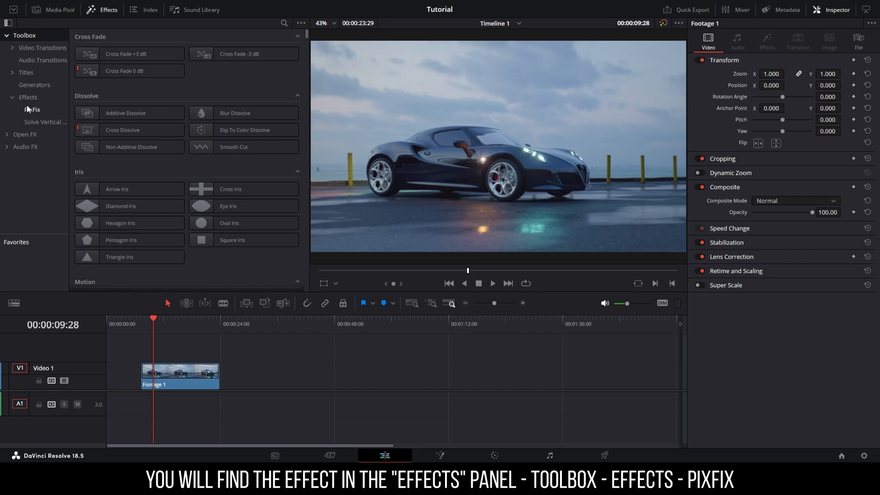
Apply the PixFix effect Speed Ramp Pro to the Footage 1 clip and set its Show Timeline option to Speed
{"action": "left_click", "coordinate": [33, 109]}
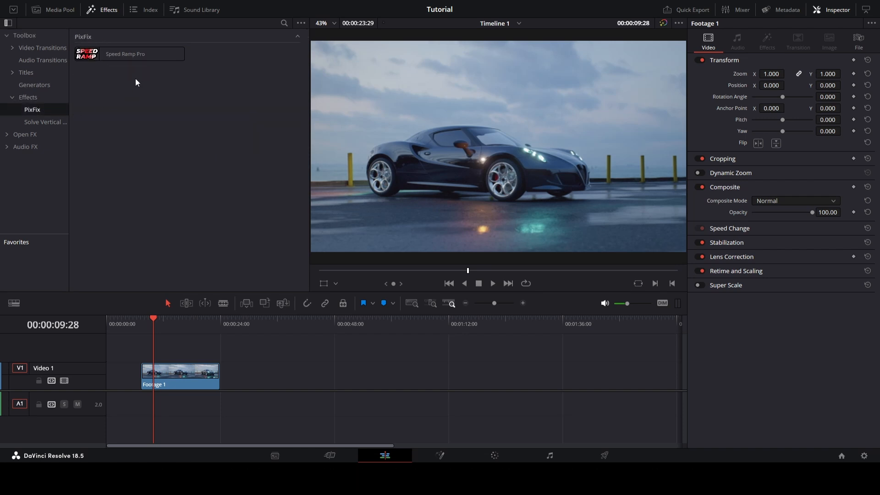
{"action": "double_click", "coordinate": [135, 56]}
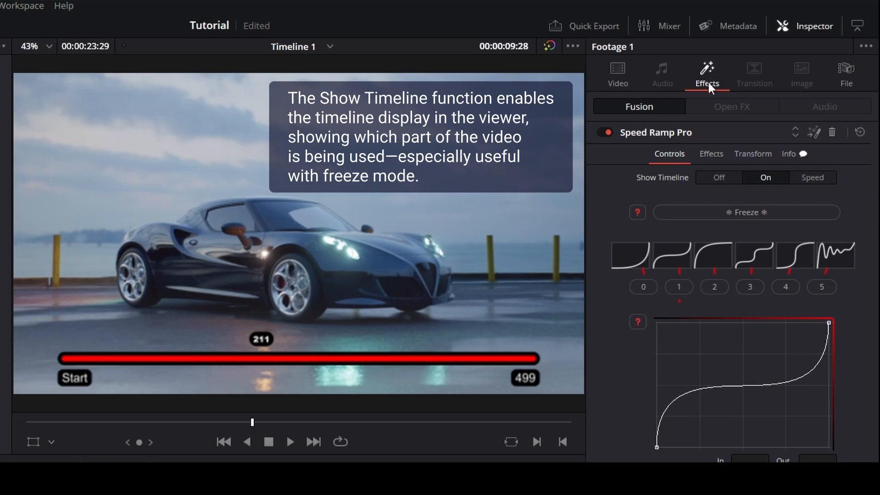
{"action": "left_click", "coordinate": [822, 182]}
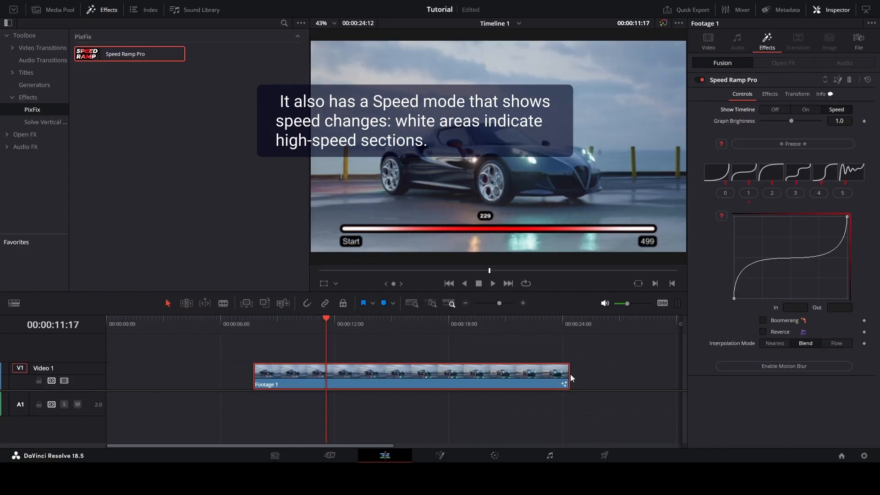
Try trimming the end and the start of the Footage 1 clip, and undo both trims
{"action": "left_click_drag", "start_coordinate": [568, 376], "coordinate": [486, 377]}
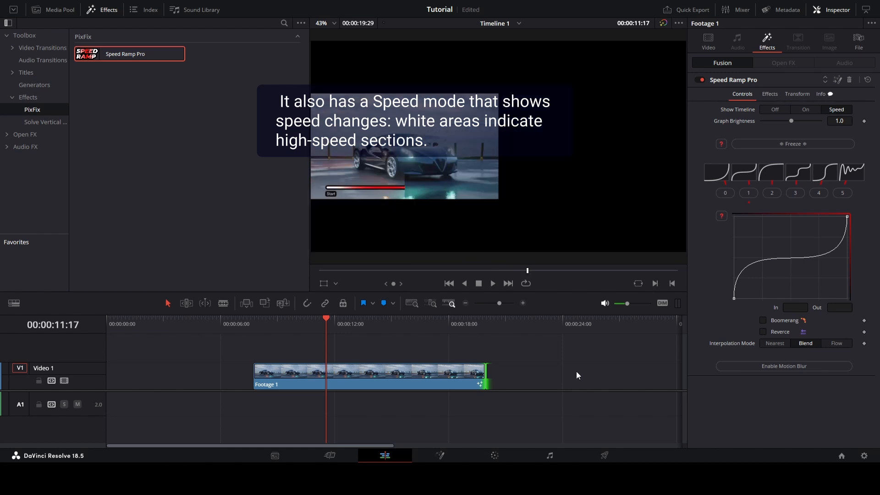
{"action": "left_click_drag", "start_coordinate": [254, 378], "coordinate": [288, 377]}
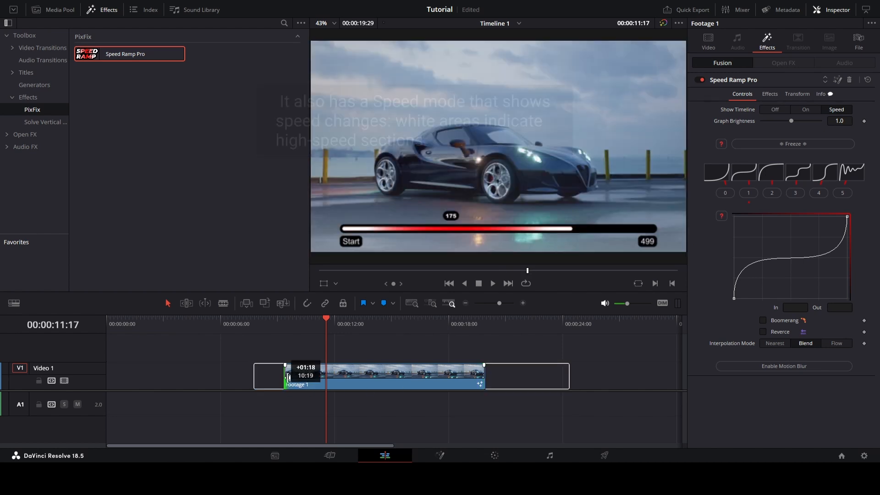
{"action": "key", "text": "ctrl+z"}
{"action": "key", "text": "ctrl+z"}
{"action": "left_click", "coordinate": [390, 328]}
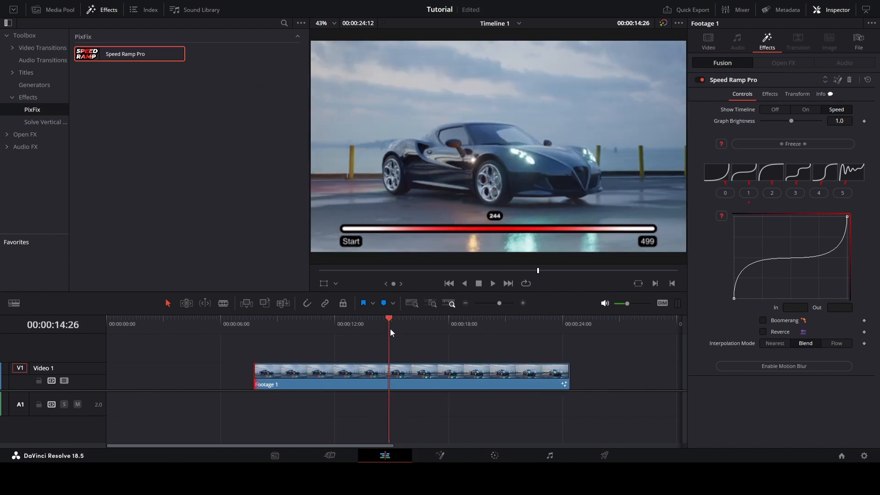
Freeze the in and out points of Footage 1 in Speed Ramp Pro, keeping Graph Brightness at 1.0
{"action": "mouse_move", "coordinate": [785, 120]}
{"action": "left_mouse_down"}
{"action": "mouse_move", "coordinate": [770, 121]}
{"action": "mouse_move", "coordinate": [812, 120]}
{"action": "mouse_move", "coordinate": [791, 121]}
{"action": "left_mouse_up"}
{"action": "left_click", "coordinate": [821, 144]}
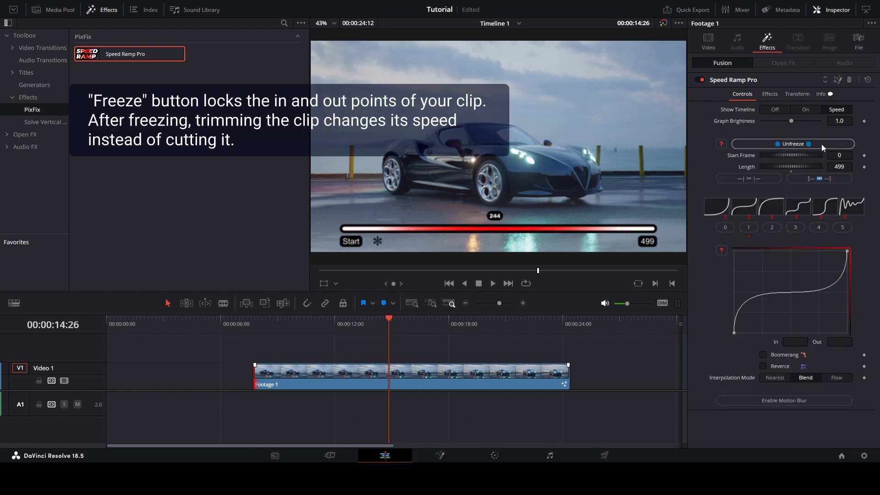
{"action": "left_click", "coordinate": [333, 329]}
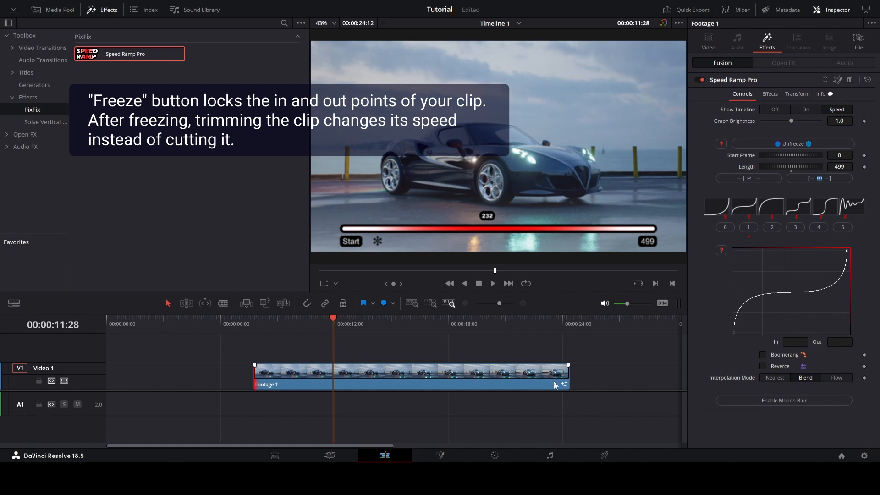
Shorten the frozen clip so it ends at about 00:00:09:01 and play it from its start
{"action": "left_click_drag", "start_coordinate": [568, 380], "coordinate": [277, 374]}
{"action": "key", "text": "Up"}
{"action": "key", "text": "space"}
{"action": "left_click", "coordinate": [334, 354]}
{"action": "key", "text": "Up"}
{"action": "key", "text": "space"}
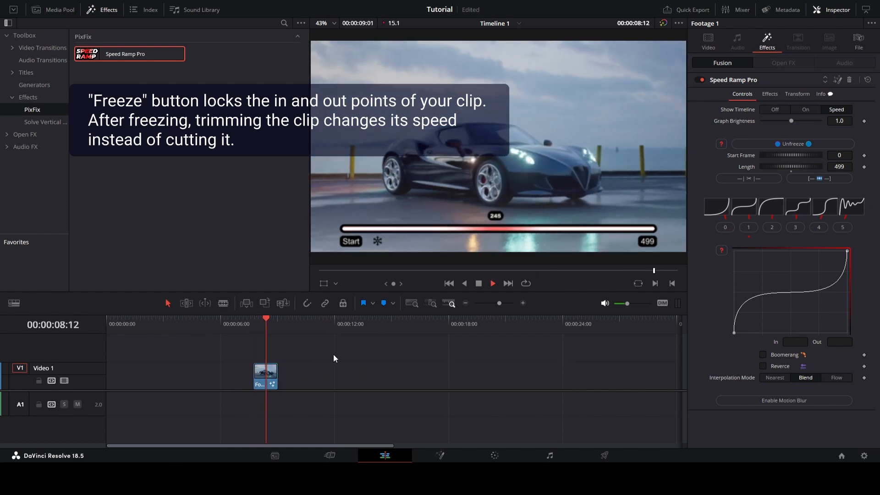
{"action": "key", "text": "j"}
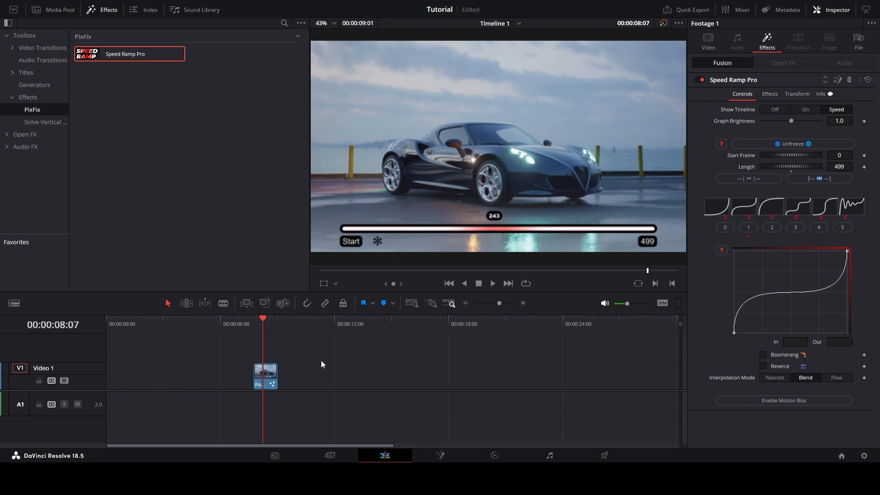
Extend the frozen clip to end at about 00:00:11:11 and set its source range to start frame 43 and length 339
{"action": "key", "text": "ctrl+equal"}
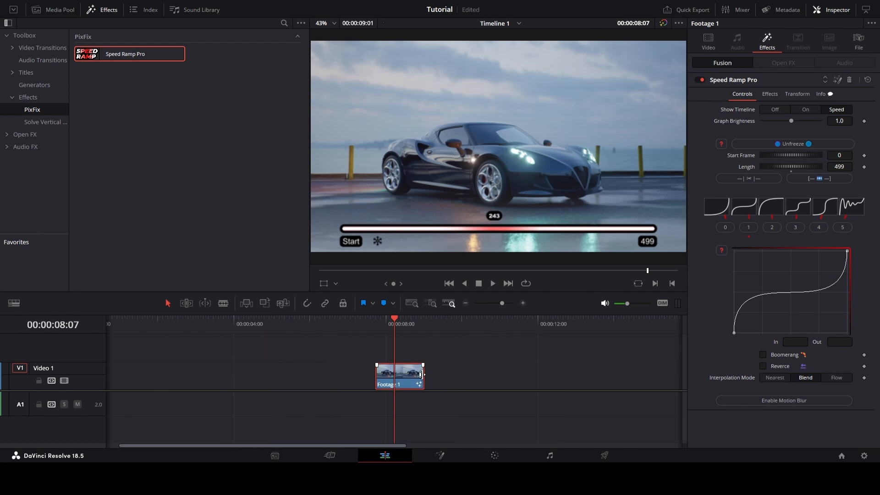
{"action": "left_click_drag", "start_coordinate": [421, 377], "coordinate": [513, 377]}
{"action": "left_click_drag", "start_coordinate": [816, 164], "coordinate": [693, 162]}
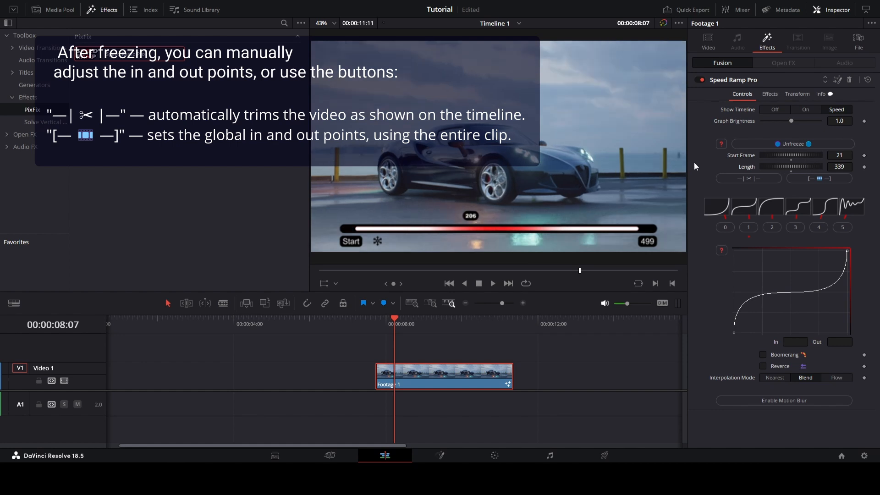
{"action": "left_click_drag", "start_coordinate": [793, 155], "coordinate": [813, 155]}
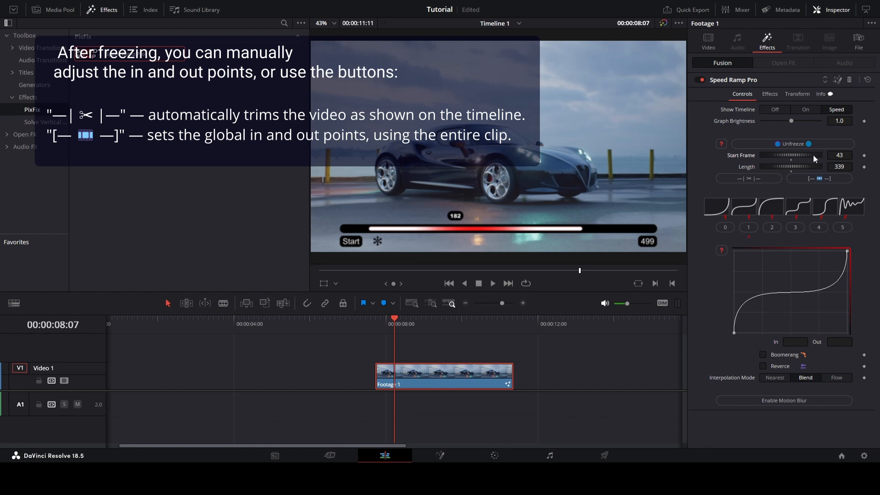
Switch the frozen range to the entire clip, to the automatic timeline trim, and back to the entire clip
{"action": "left_click", "coordinate": [832, 178]}
{"action": "left_click", "coordinate": [766, 179]}
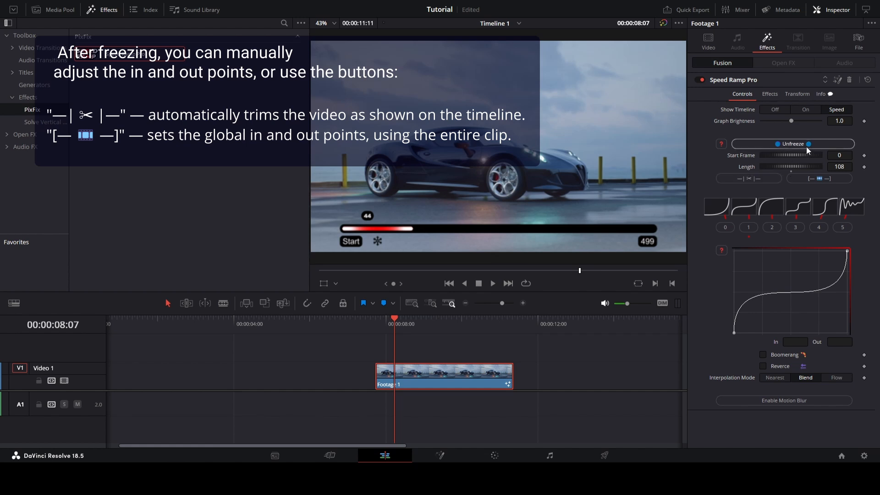
{"action": "left_click", "coordinate": [819, 178]}
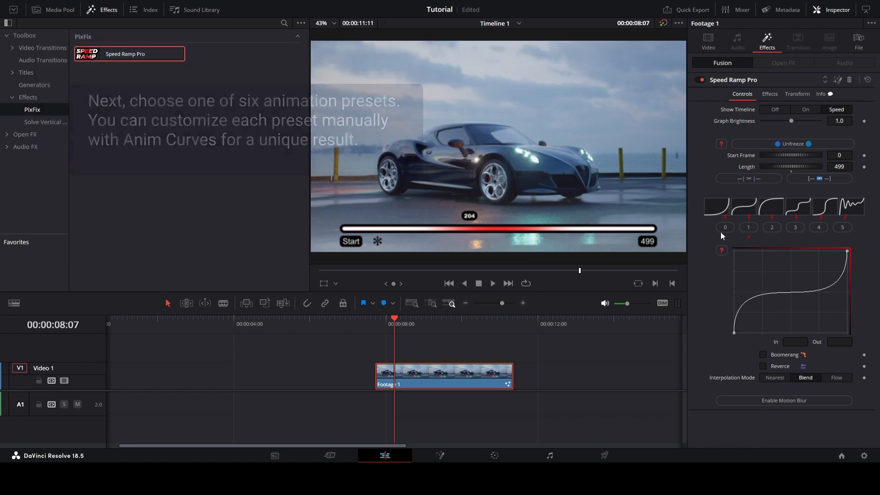
Step through speed curve presets 0 to 3, keep preset 3, and play the clip from its start
{"action": "left_click", "coordinate": [725, 227]}
{"action": "left_click", "coordinate": [748, 227]}
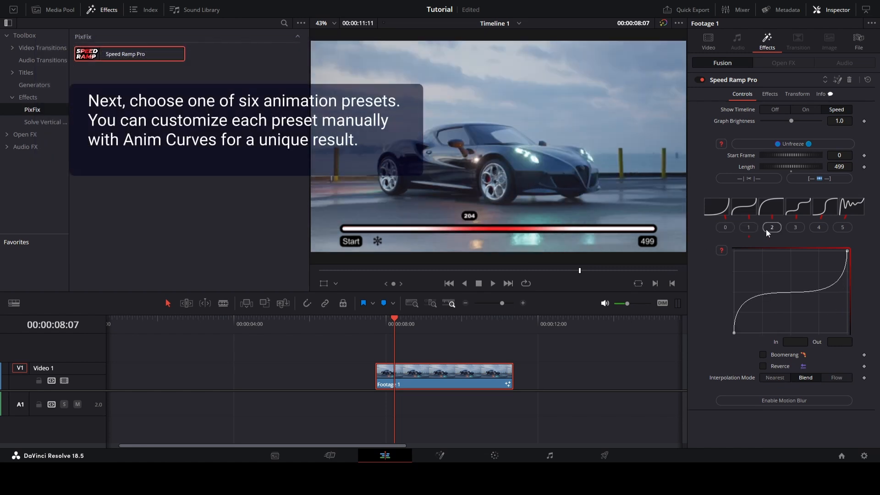
{"action": "left_click", "coordinate": [769, 228]}
{"action": "left_click", "coordinate": [793, 229]}
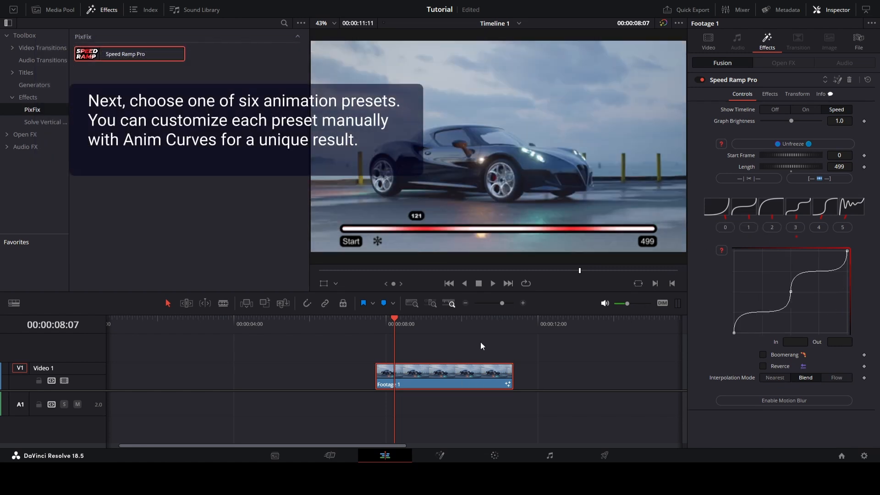
{"action": "left_click", "coordinate": [480, 342]}
{"action": "key", "text": "Up"}
{"action": "key", "text": "space"}
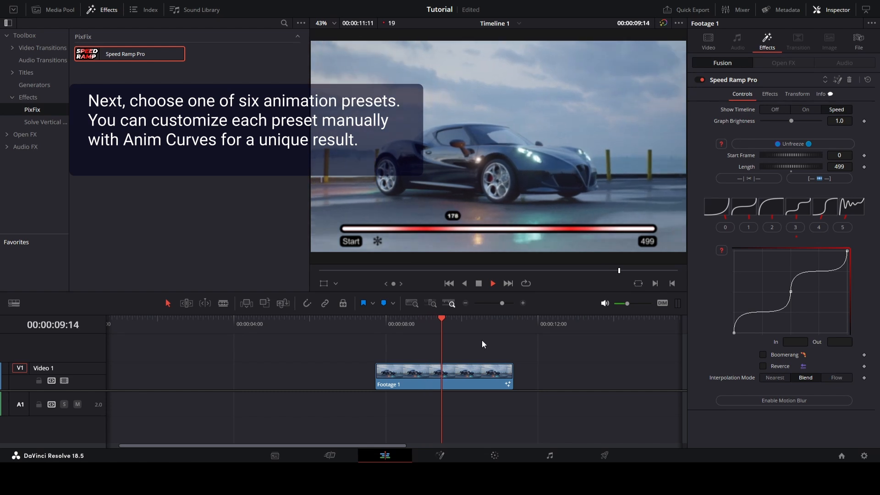
{"action": "key", "text": "space"}
Apply speed curve preset 5 to the clip and play it from the start
{"action": "left_click_drag", "start_coordinate": [486, 331], "coordinate": [410, 332]}
{"action": "left_click", "coordinate": [852, 227]}
{"action": "left_click", "coordinate": [441, 347]}
{"action": "key", "text": "Up"}
{"action": "key", "text": "space"}
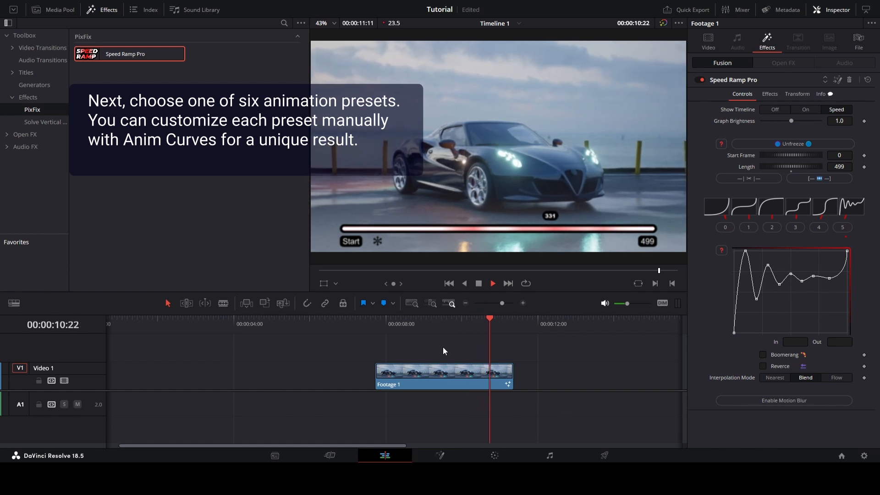
{"action": "key", "text": "space"}
Enable Boomerang with speed curve preset 2 and play the clip from its start
{"action": "left_click", "coordinate": [787, 356]}
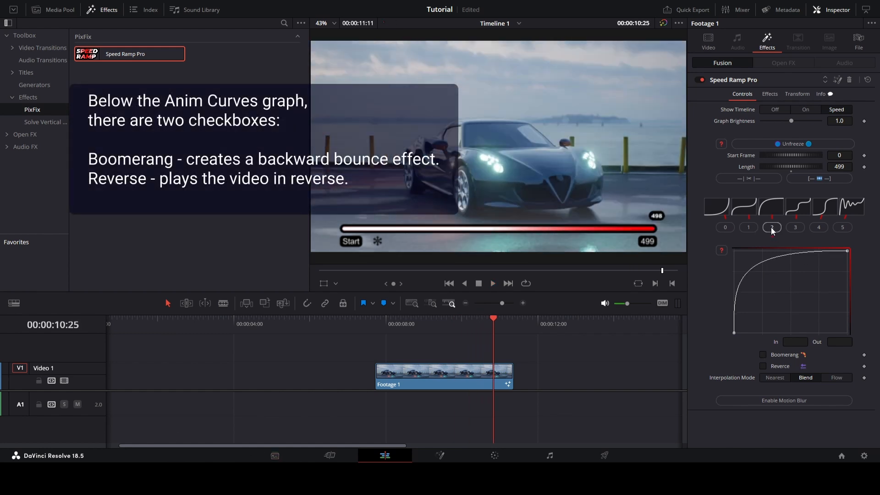
{"action": "left_click", "coordinate": [422, 336]}
{"action": "key", "text": "Up"}
{"action": "key", "text": "space"}
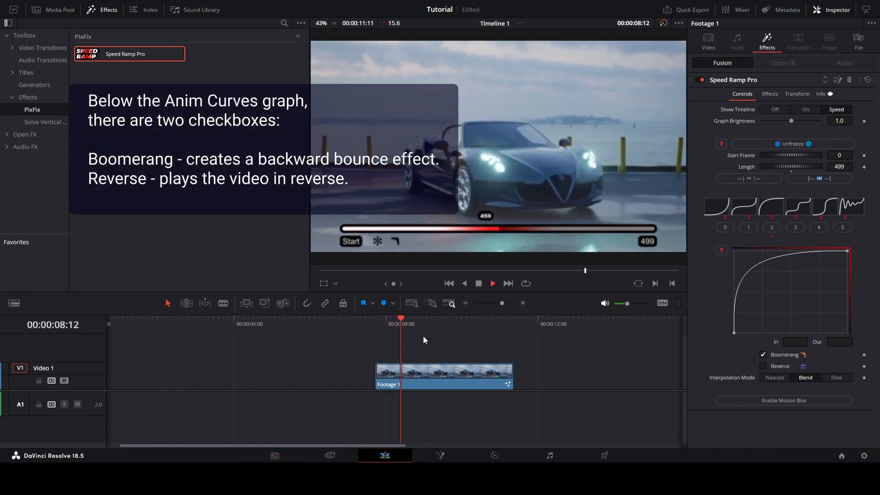
{"action": "key", "text": "space"}
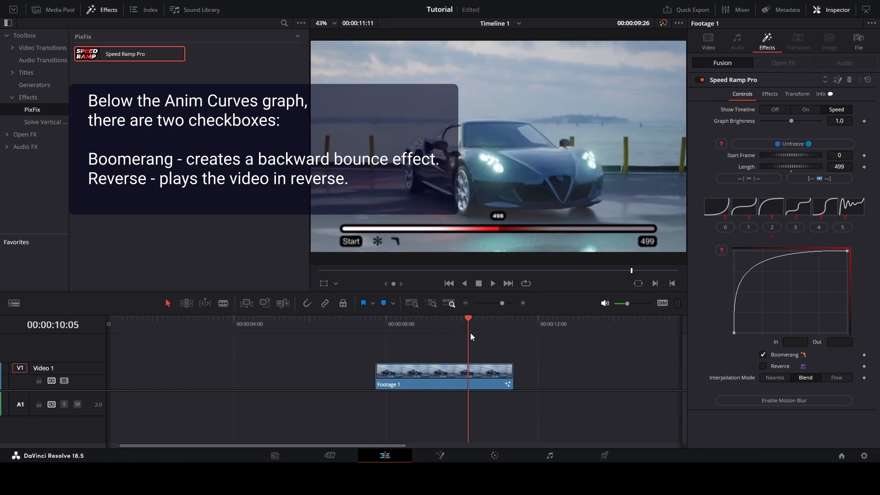
Enable Reverse in addition to Boomerang and play the clip from its start
{"action": "left_click", "coordinate": [441, 333]}
{"action": "left_click", "coordinate": [763, 366]}
{"action": "left_click", "coordinate": [488, 353]}
{"action": "key", "text": "Up"}
{"action": "key", "text": "space"}
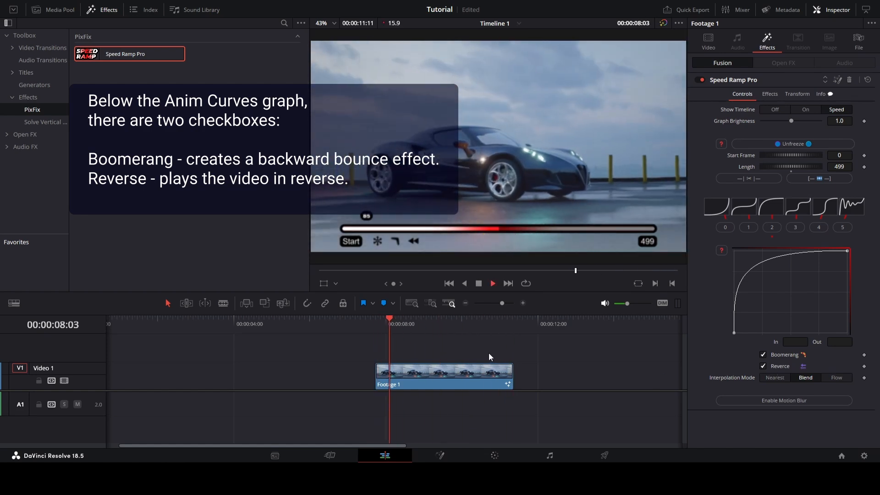
Apply speed curve preset 3 to the reversed boomerang clip and preview its playback
{"action": "left_click", "coordinate": [431, 337]}
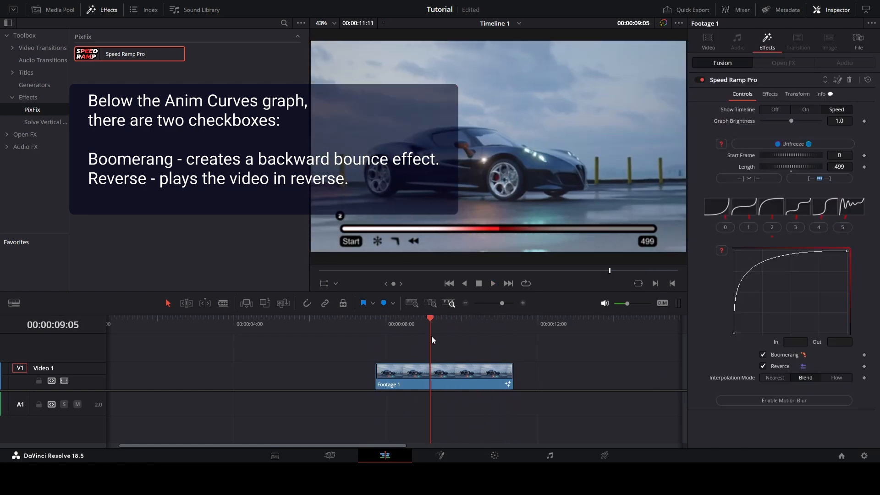
{"action": "key", "text": "Up"}
{"action": "key", "text": "space"}
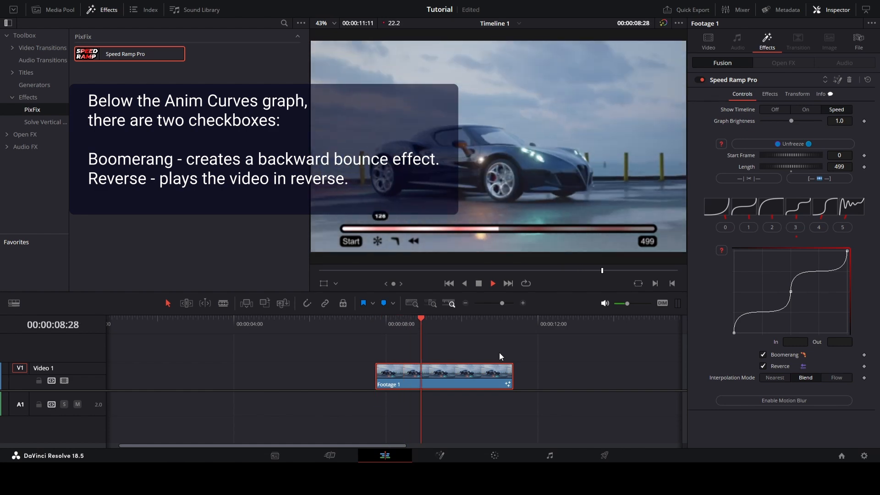
{"action": "left_click", "coordinate": [443, 370]}
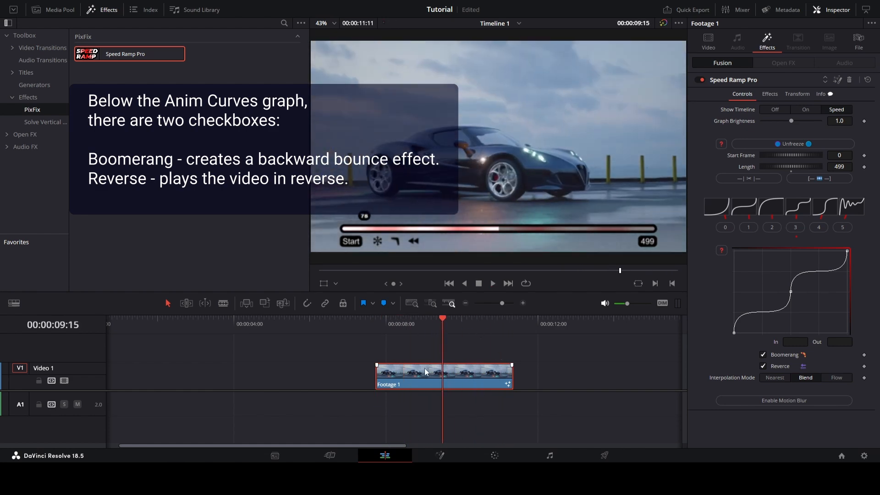
Turn off Reverse and Boomerang, and cycle the Interpolation Mode through Nearest and Blend to Flow
{"action": "left_click", "coordinate": [789, 366]}
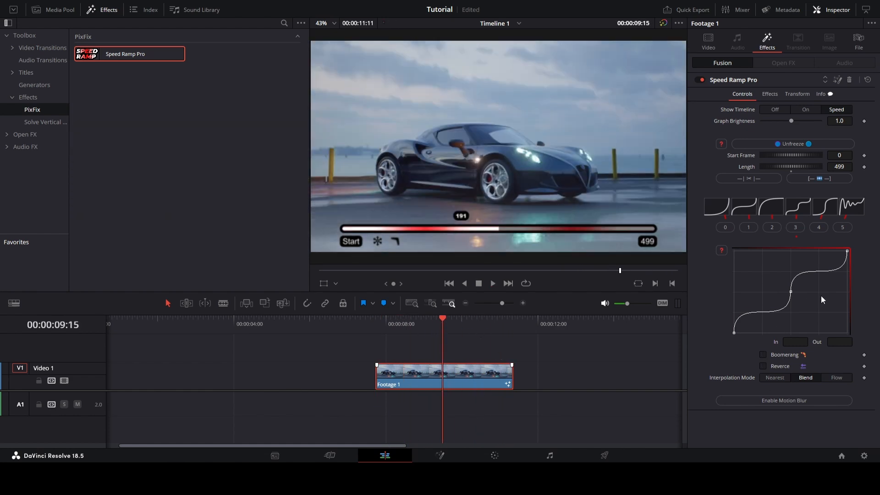
{"action": "left_click", "coordinate": [778, 379]}
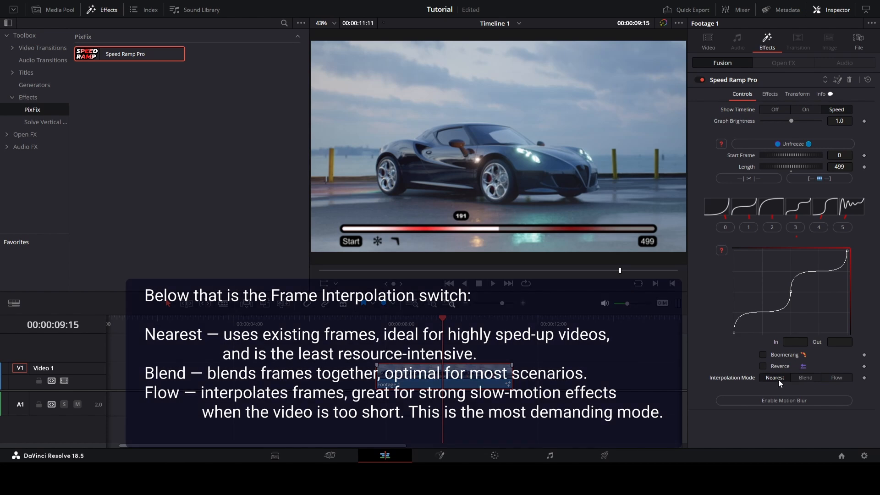
{"action": "left_click", "coordinate": [807, 380]}
{"action": "left_click", "coordinate": [836, 381]}
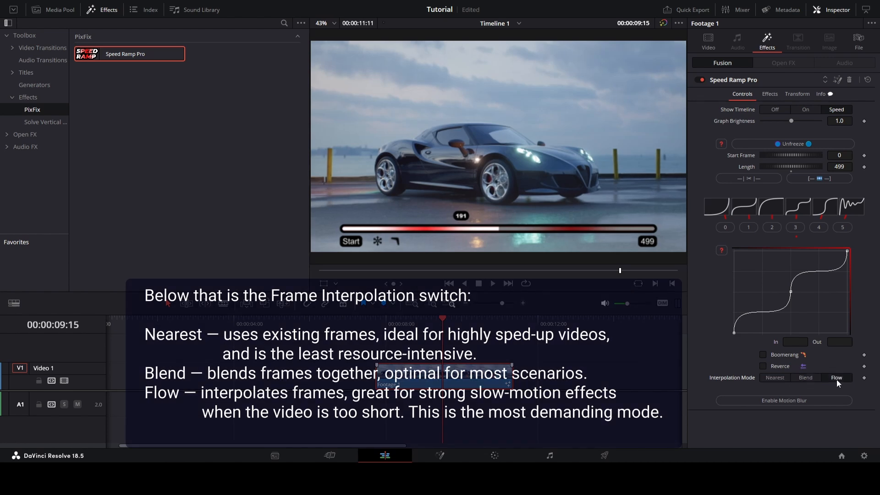
Extend the frozen clip to end at about 00:00:14:11 and preview it with speed curve preset 1
{"action": "left_click_drag", "start_coordinate": [510, 379], "coordinate": [626, 381]}
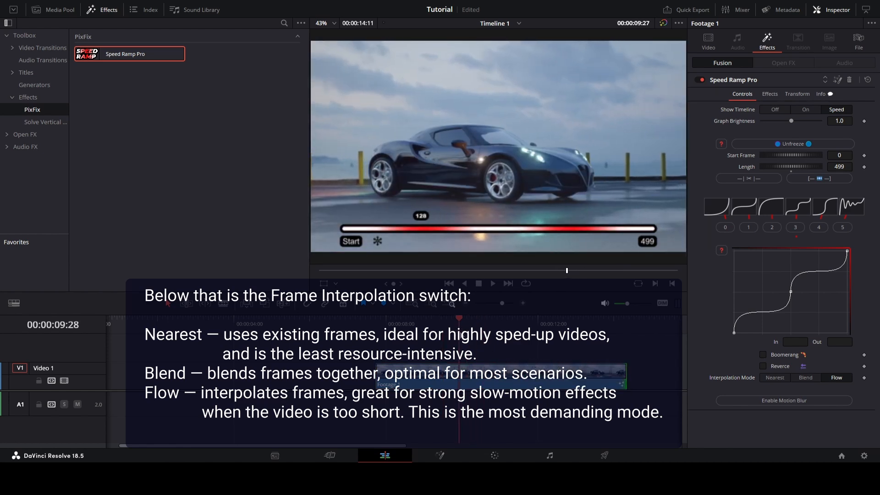
{"action": "left_click", "coordinate": [748, 228]}
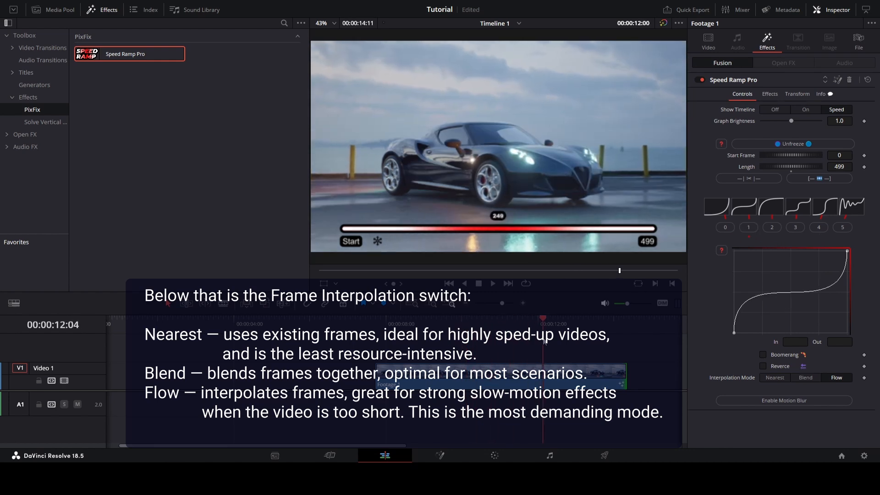
{"action": "left_click_drag", "start_coordinate": [544, 341], "coordinate": [480, 343]}
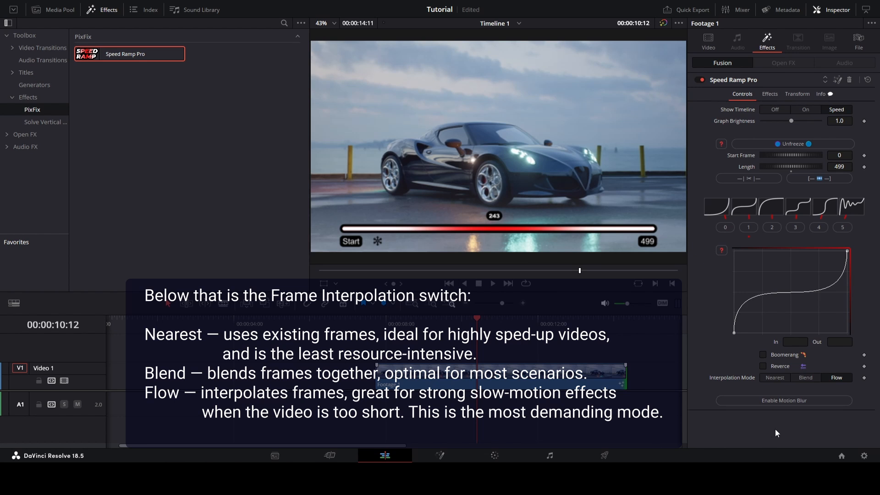
Set the Interpolation Mode to Blend and enable motion blur for the speed ramp
{"action": "left_click", "coordinate": [806, 379]}
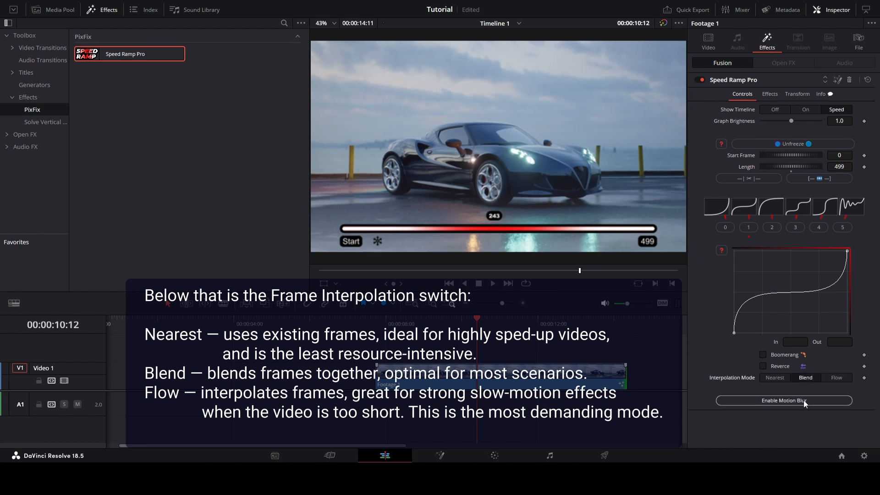
{"action": "left_click", "coordinate": [804, 400]}
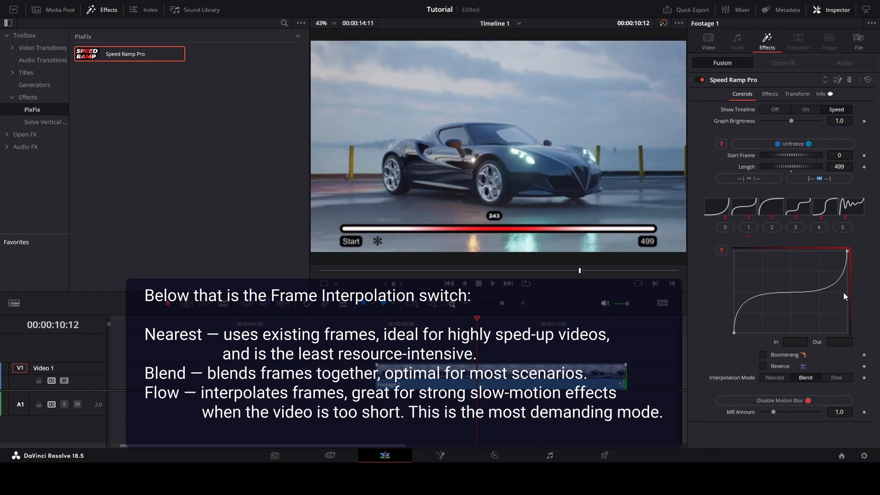
Apply speed curve preset 4 to the clip and play back the motion-blurred result
{"action": "left_click", "coordinate": [820, 230]}
{"action": "left_click", "coordinate": [445, 326]}
{"action": "key", "text": "space"}
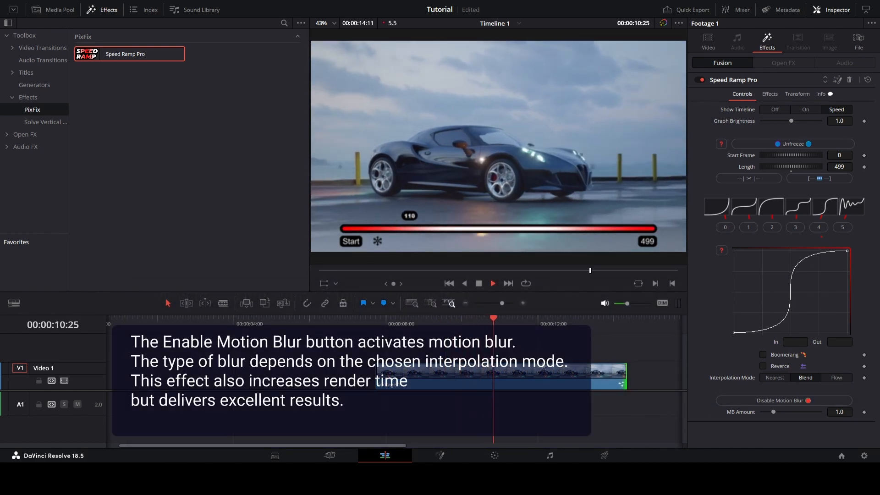
Set the Interpolation Mode to Flow and play back the motion-blurred speed ramp
{"action": "key", "text": "space"}
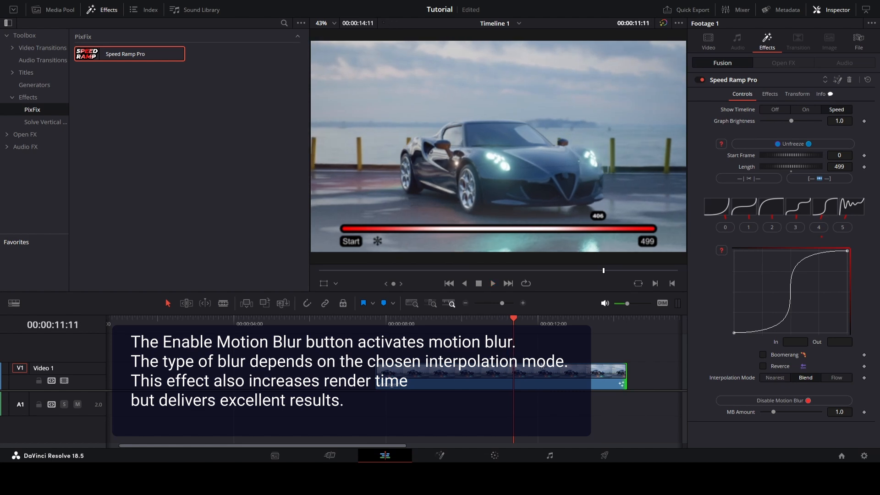
{"action": "left_click_drag", "start_coordinate": [514, 352], "coordinate": [488, 343]}
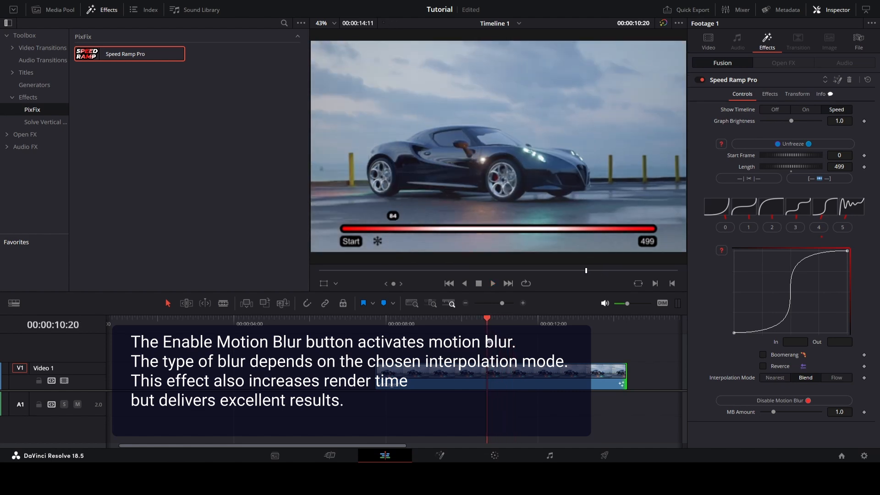
{"action": "left_click", "coordinate": [838, 379]}
{"action": "left_click", "coordinate": [472, 322]}
{"action": "key", "text": "space"}
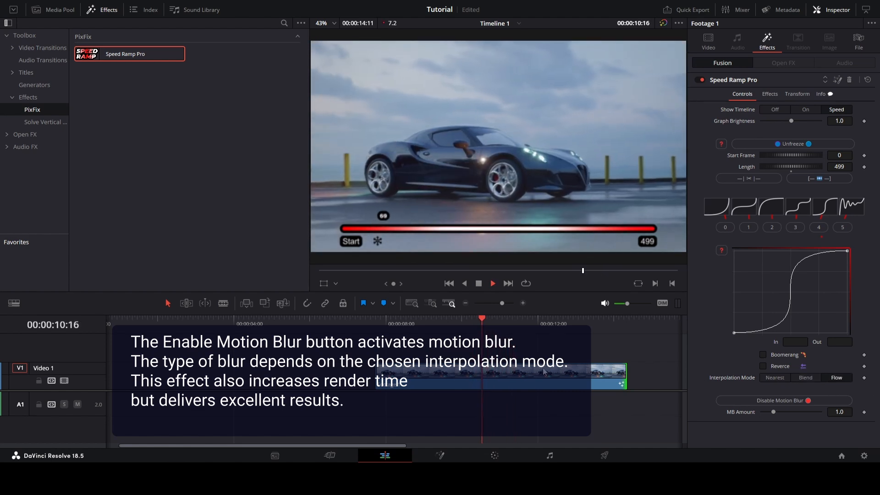
{"action": "key", "text": "space"}
Raise the motion blur's MB Amount to 3.583 and preview the ramp
{"action": "left_click_drag", "start_coordinate": [773, 412], "coordinate": [803, 412]}
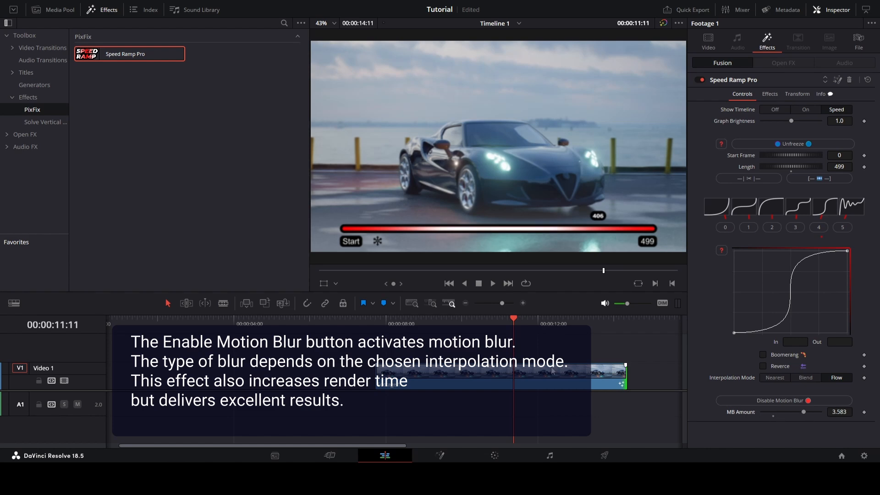
{"action": "left_click", "coordinate": [471, 324]}
{"action": "key", "text": "space"}
{"action": "key", "text": "space"}
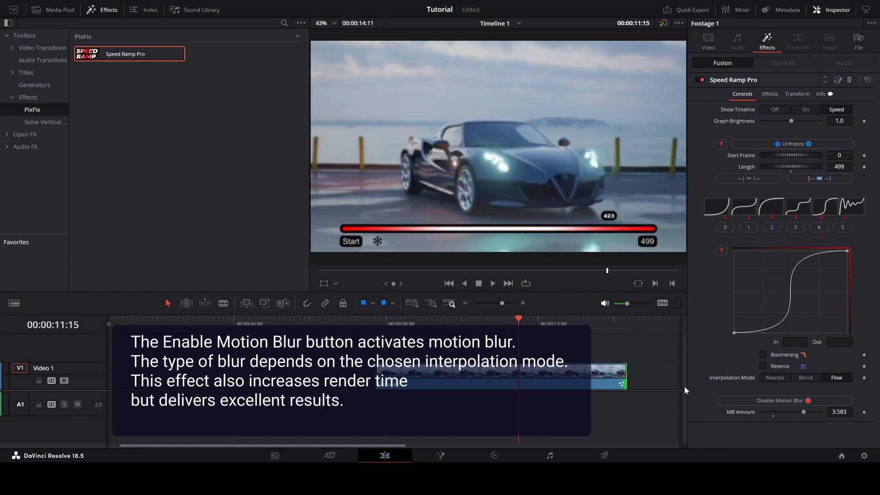
Disable motion blur and enable the speed-dependent Flash effect for the clip
{"action": "left_click", "coordinate": [797, 400]}
{"action": "left_click", "coordinate": [500, 329]}
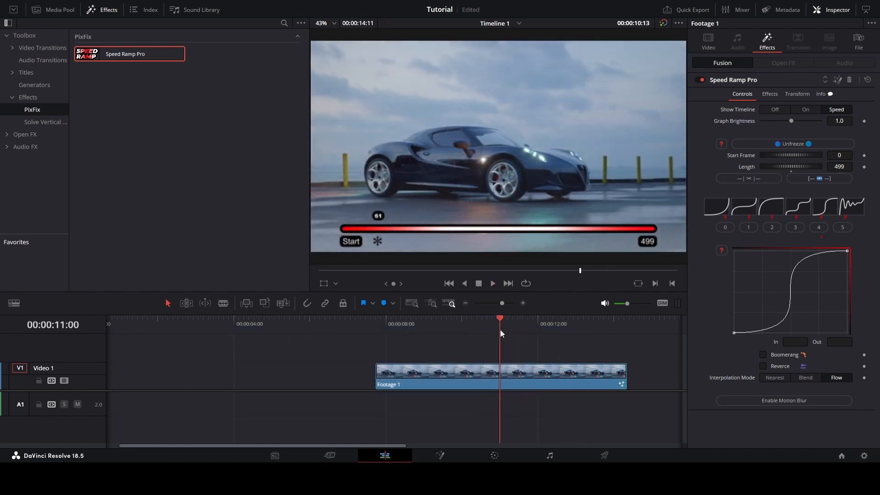
{"action": "left_click", "coordinate": [770, 95]}
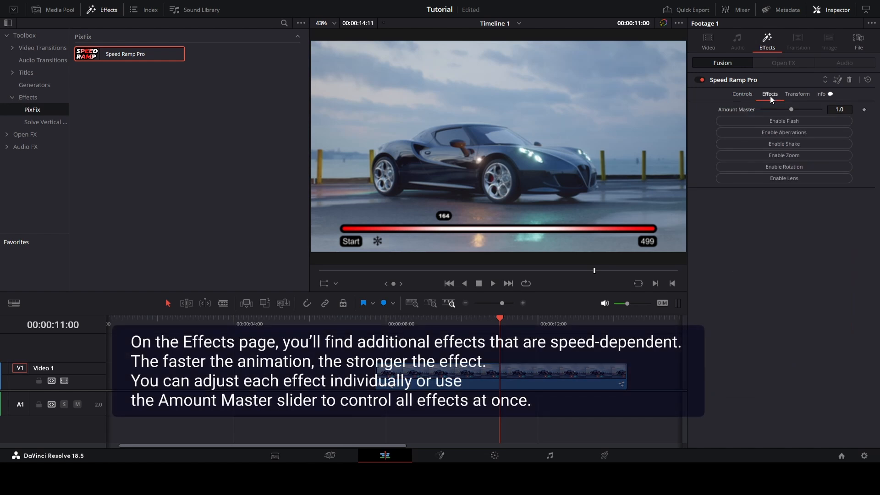
{"action": "left_click", "coordinate": [796, 120]}
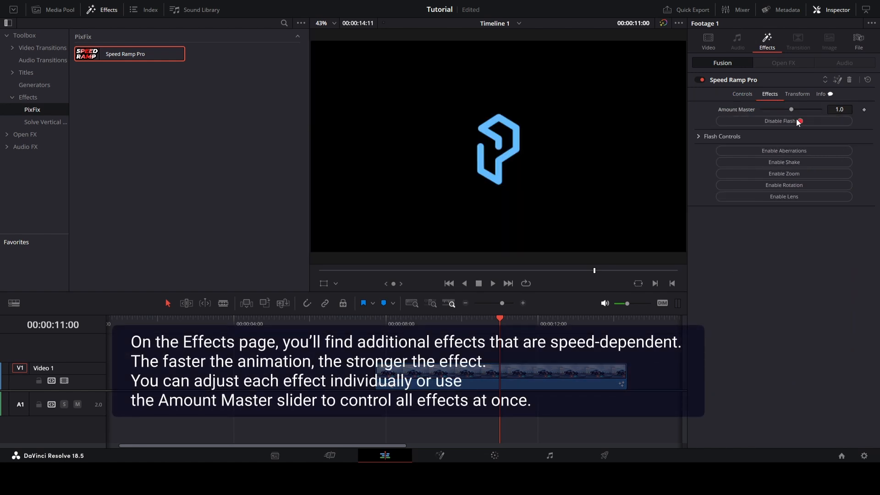
Play the fast section of the ramp forward and in reverse to examine the flash
{"action": "left_click", "coordinate": [482, 332]}
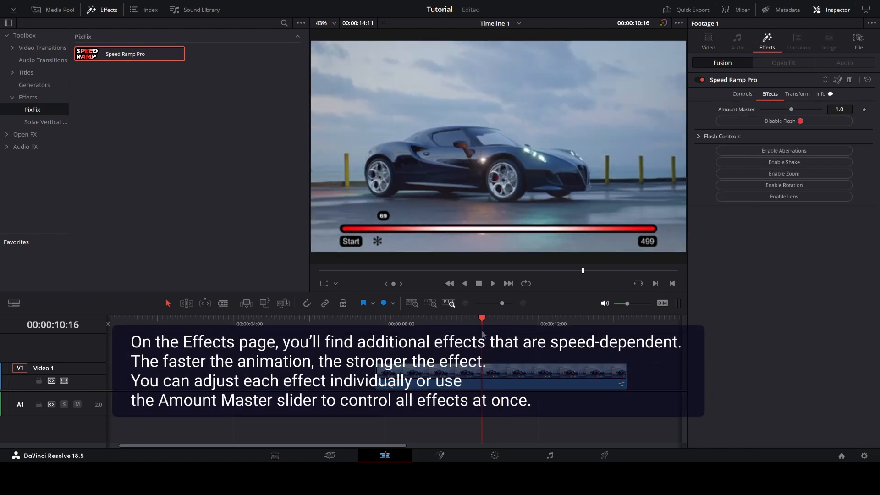
{"action": "key", "text": "space"}
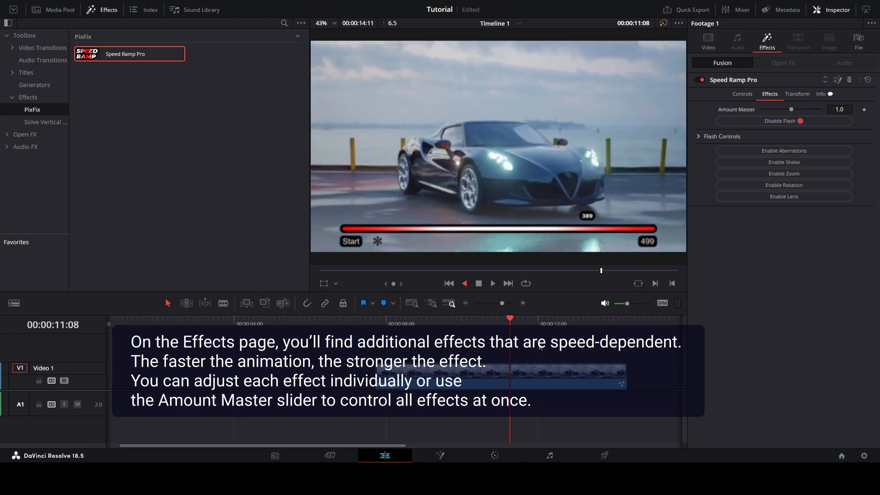
{"action": "key", "text": "j"}
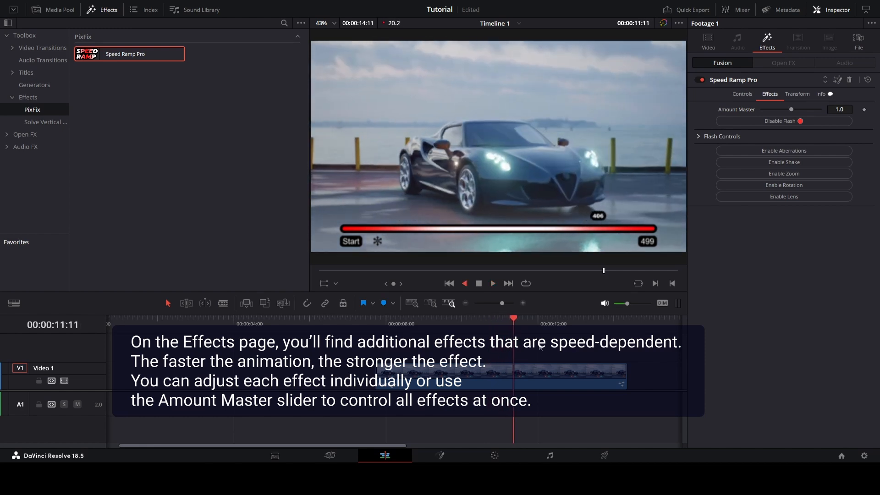
{"action": "key", "text": "space"}
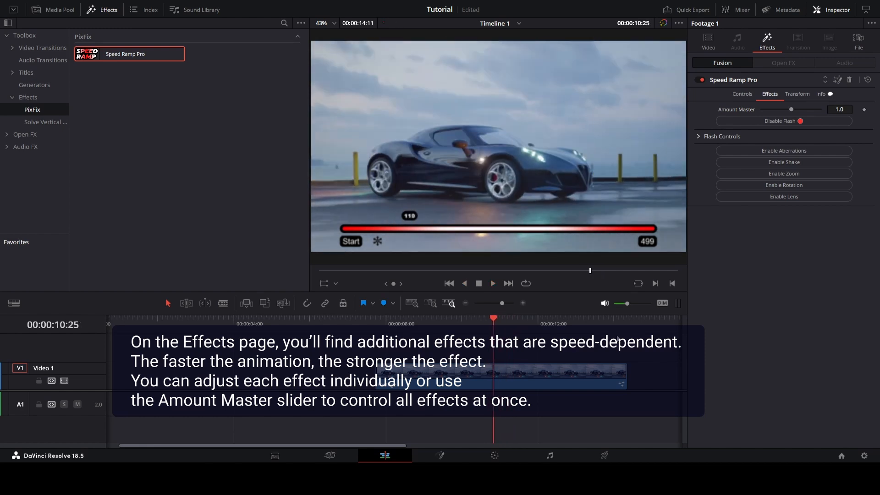
Apply speed curve preset 3 and play the clip from its start with the flash enabled
{"action": "left_click", "coordinate": [747, 92]}
{"action": "left_click", "coordinate": [799, 231]}
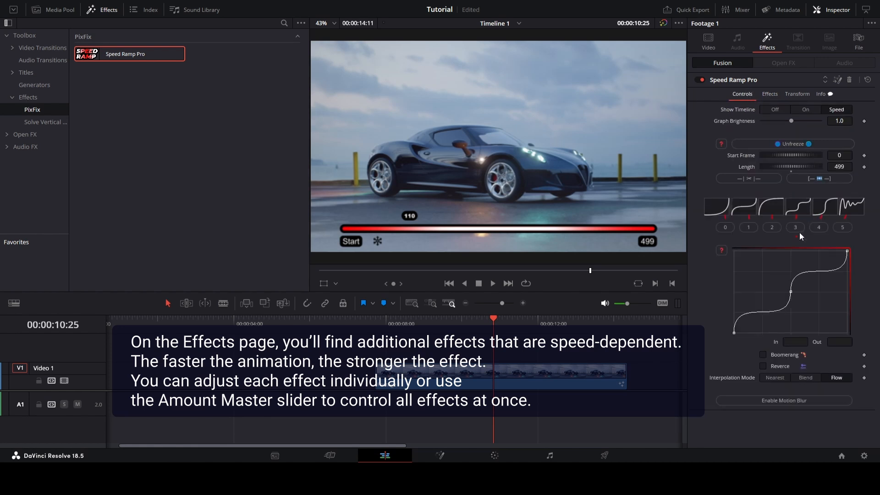
{"action": "left_click", "coordinate": [773, 95]}
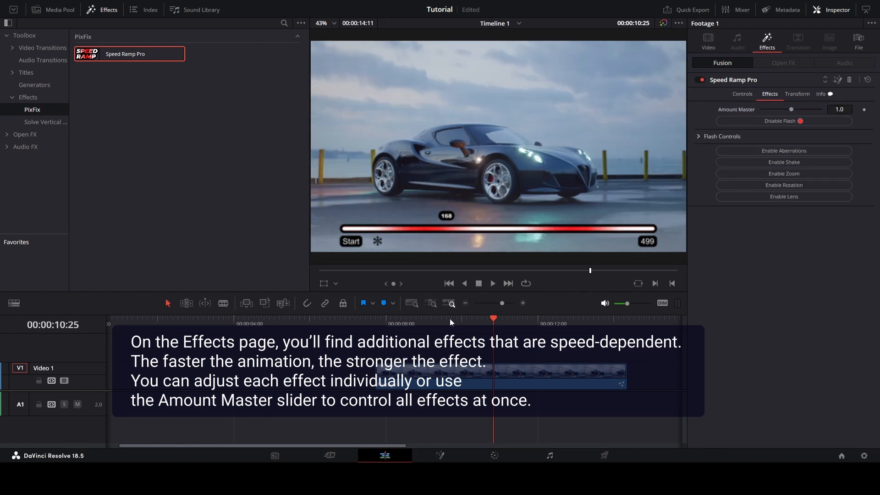
{"action": "key", "text": "Up"}
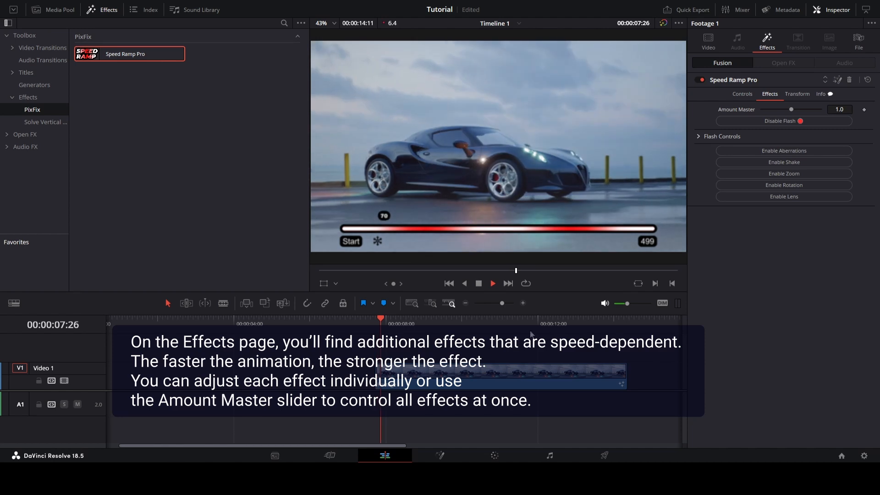
Apply speed curve preset 5 and play the clip from its start with the flash enabled
{"action": "left_click", "coordinate": [741, 95]}
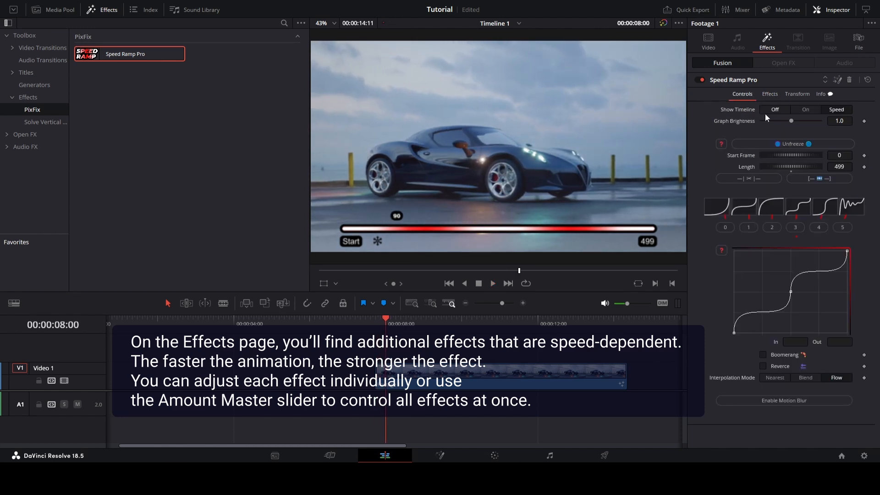
{"action": "left_click", "coordinate": [842, 227]}
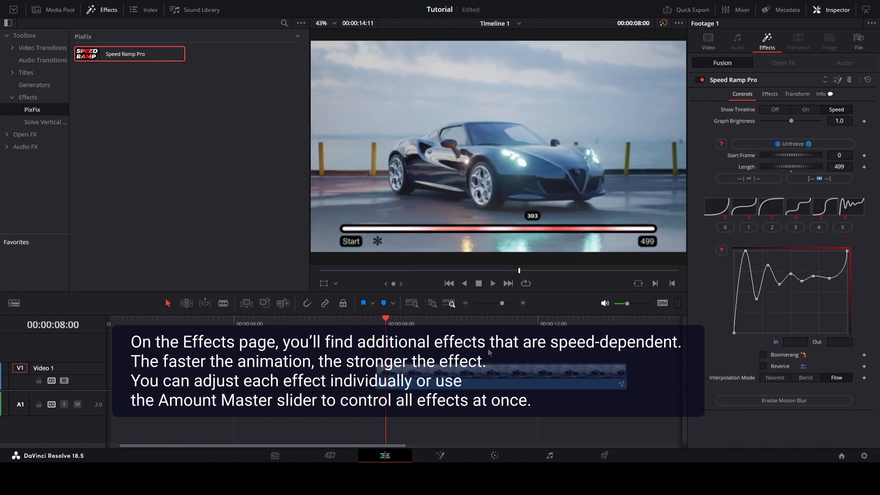
{"action": "key", "text": "Up"}
{"action": "key", "text": "space"}
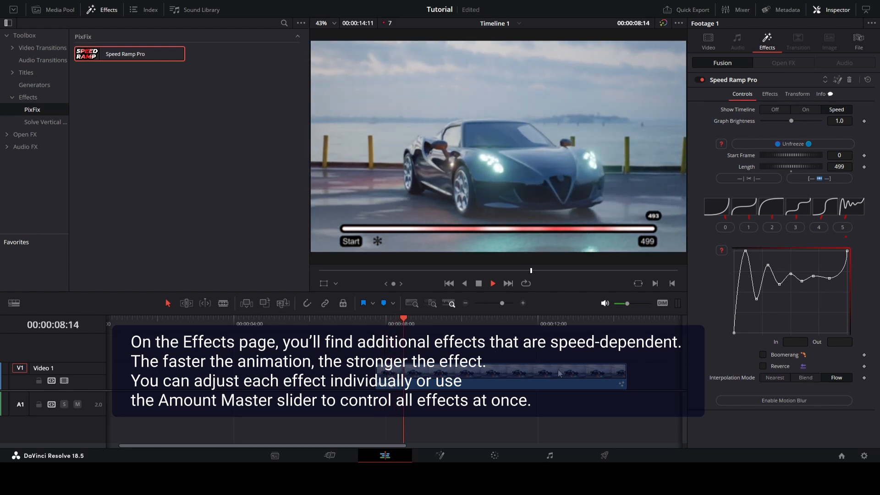
{"action": "key", "text": "space"}
Shorten the car clip to end at 00:00:09:22 and preview the stronger flash from its start
{"action": "left_click_drag", "start_coordinate": [625, 373], "coordinate": [450, 372]}
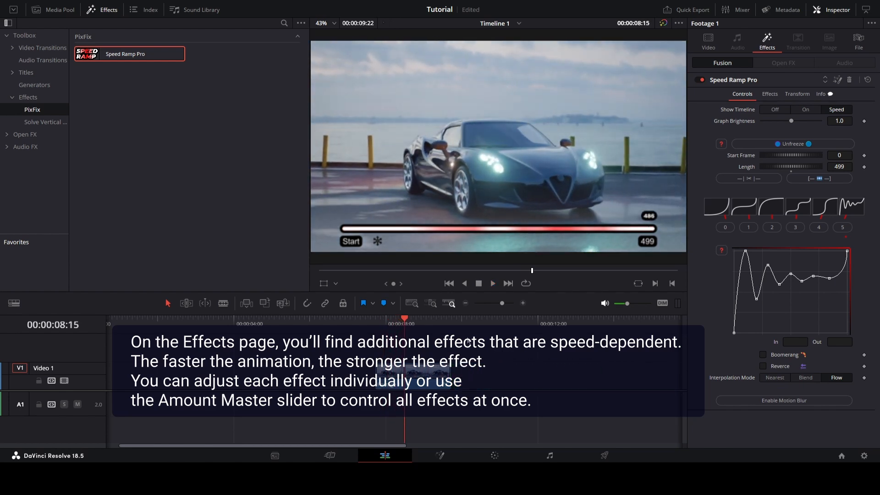
{"action": "key", "text": "Up"}
{"action": "key", "text": "space"}
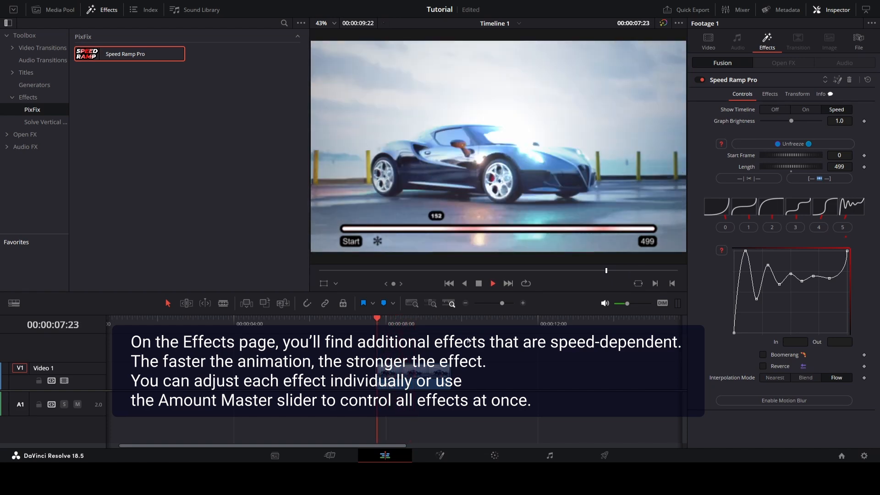
{"action": "key", "text": "space"}
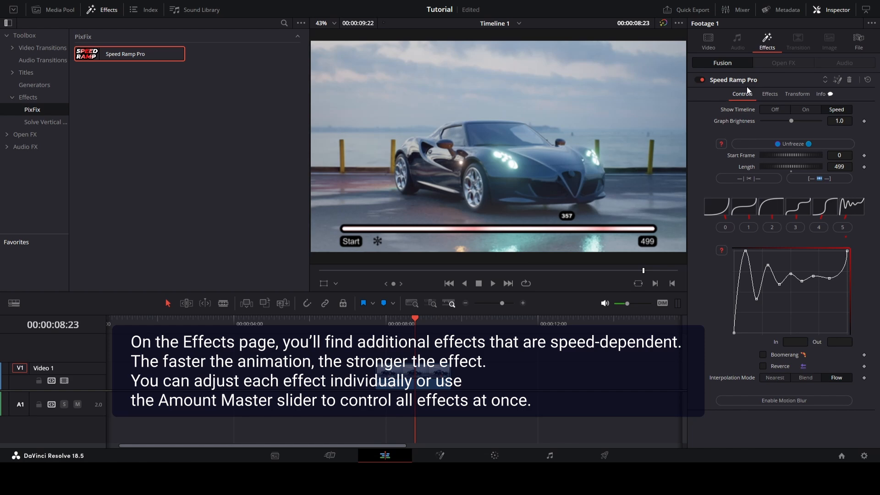
Try a flash Amount of 6.43 in playback and reset the Amount to its default
{"action": "left_click", "coordinate": [772, 93]}
{"action": "left_click", "coordinate": [699, 137]}
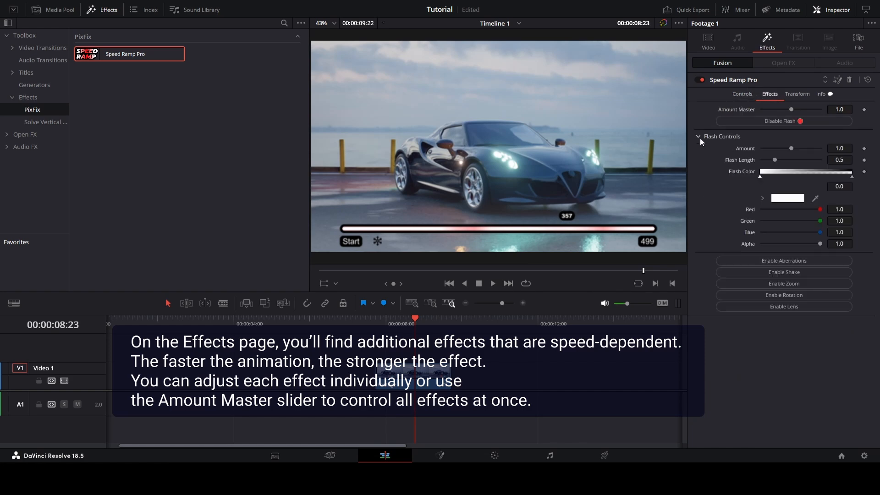
{"action": "left_click_drag", "start_coordinate": [790, 147], "coordinate": [808, 149]}
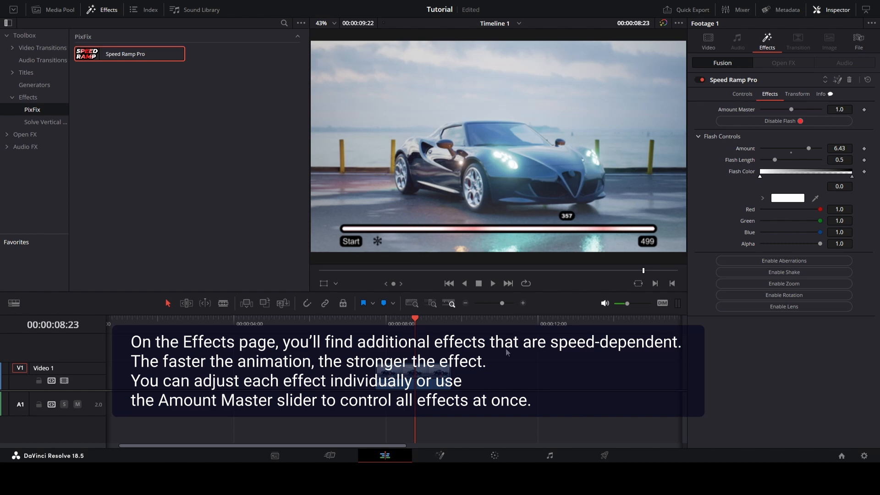
{"action": "key", "text": "space"}
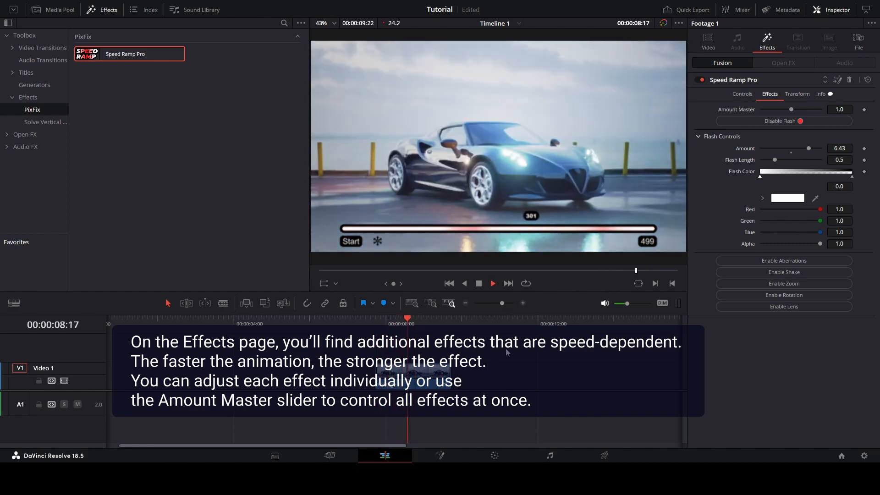
{"action": "key", "text": "space"}
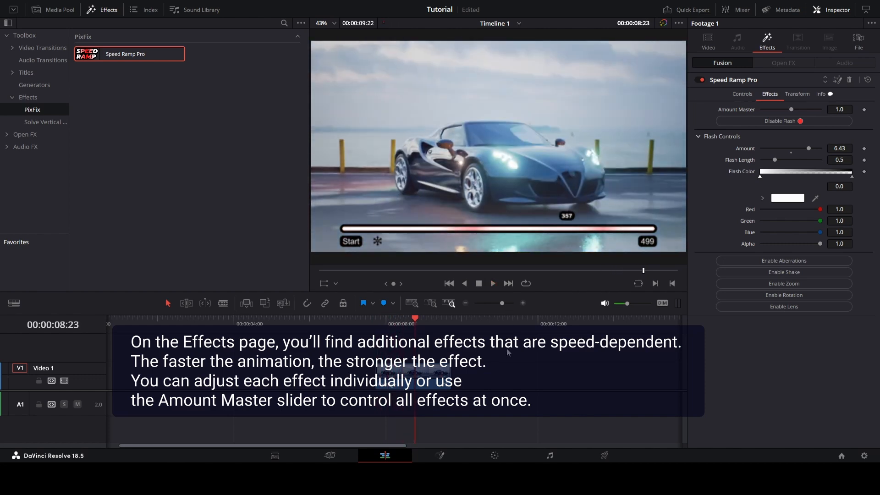
{"action": "double_click", "coordinate": [741, 147]}
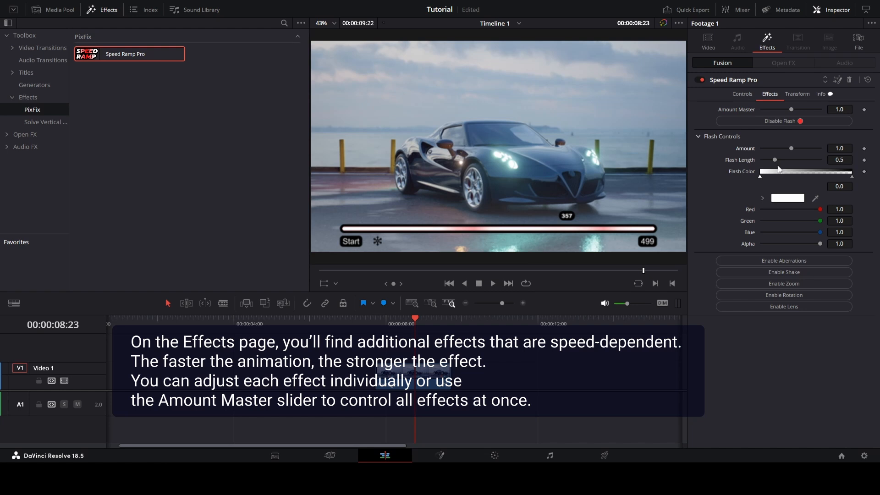
Recolor the Flash Color gradient with a red end stop and a magenta start stop by adjusting their RGB values
{"action": "left_click", "coordinate": [852, 177]}
{"action": "left_click_drag", "start_coordinate": [764, 209], "coordinate": [833, 214]}
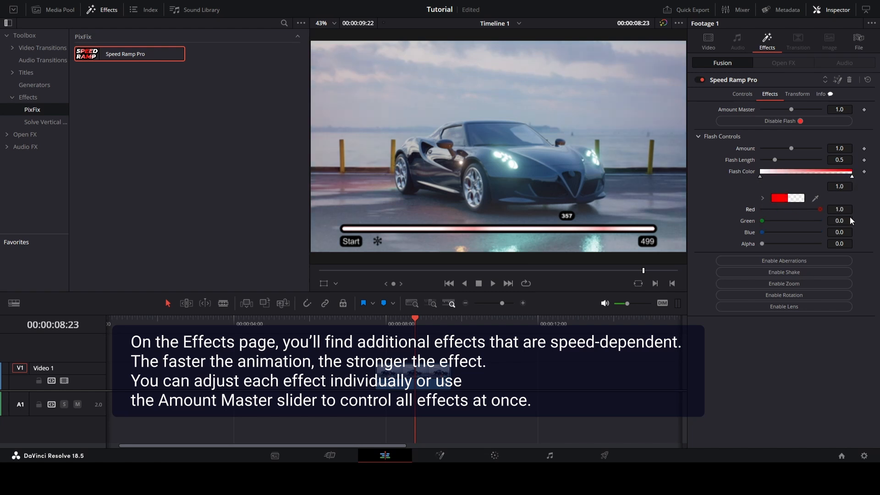
{"action": "mouse_move", "coordinate": [761, 220]}
{"action": "left_mouse_down"}
{"action": "mouse_move", "coordinate": [816, 226]}
{"action": "mouse_move", "coordinate": [755, 221]}
{"action": "left_mouse_up"}
{"action": "left_click", "coordinate": [761, 178]}
{"action": "left_click_drag", "start_coordinate": [821, 217], "coordinate": [740, 215]}
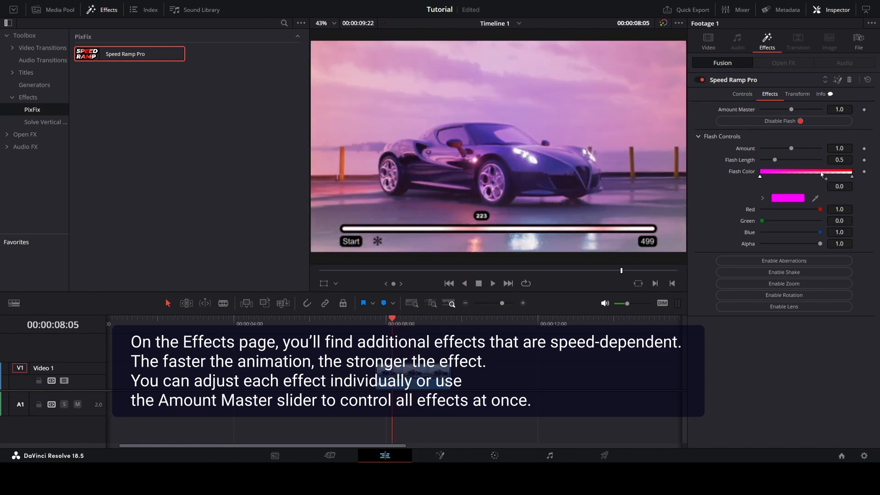
Add a middle stop at 0.482587 to the Flash Color gradient and make it black with Alpha 1.0
{"action": "left_click", "coordinate": [804, 173]}
{"action": "left_click_drag", "start_coordinate": [782, 233], "coordinate": [758, 233]}
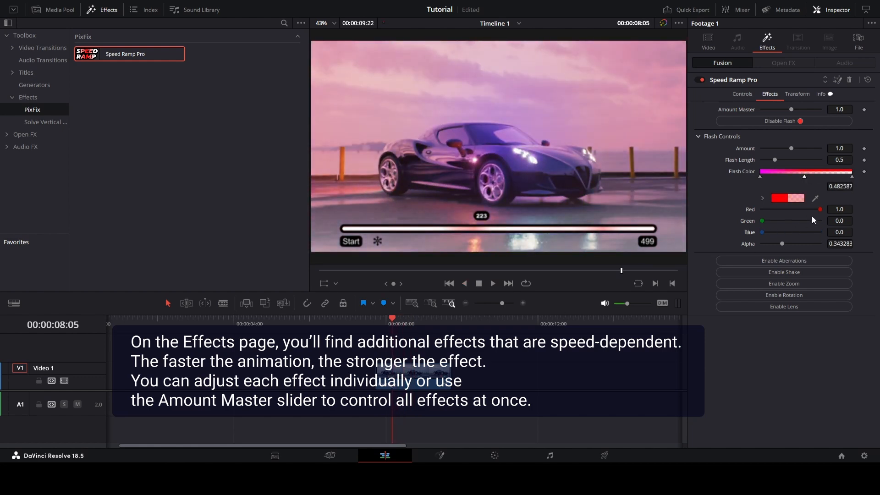
{"action": "left_click_drag", "start_coordinate": [821, 210], "coordinate": [747, 212]}
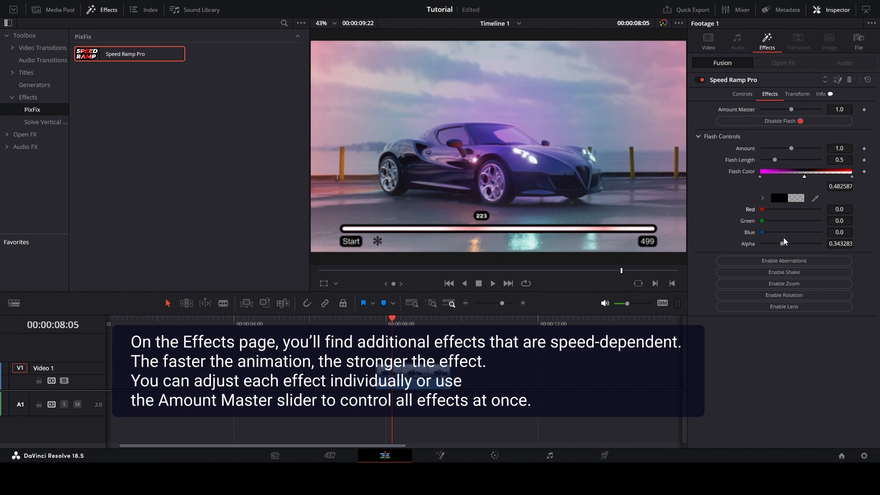
{"action": "left_click_drag", "start_coordinate": [782, 243], "coordinate": [834, 249]}
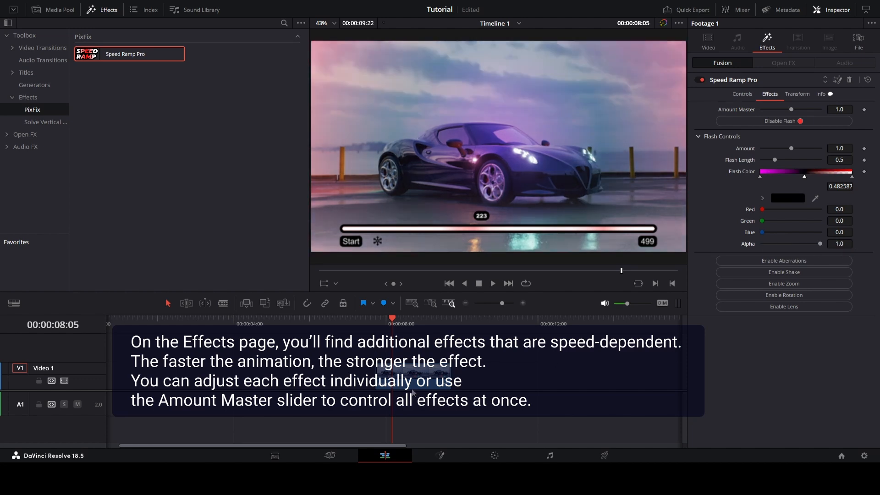
Play the clip forward from its start and in reverse to examine the colored flash
{"action": "left_click", "coordinate": [375, 319]}
{"action": "key", "text": "space"}
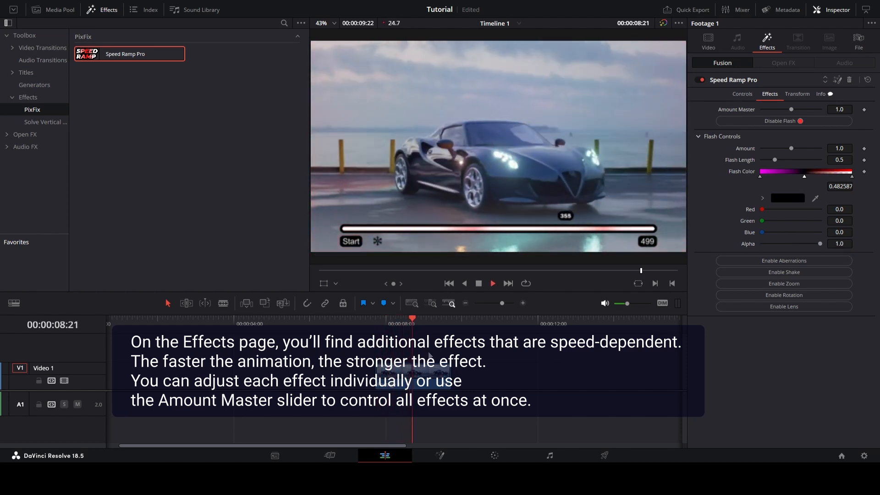
{"action": "key", "text": "j"}
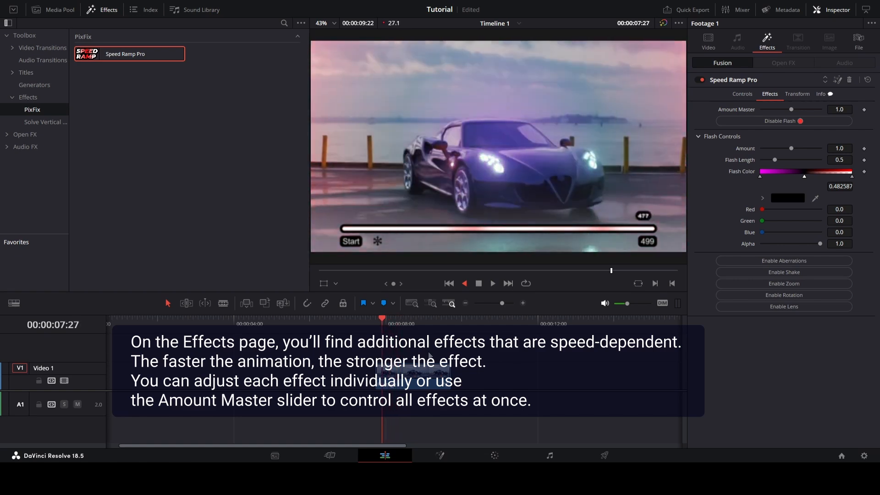
{"action": "key", "text": "space"}
Reset the Flash Color gradient and remove its black start stop to leave solid white
{"action": "double_click", "coordinate": [741, 173]}
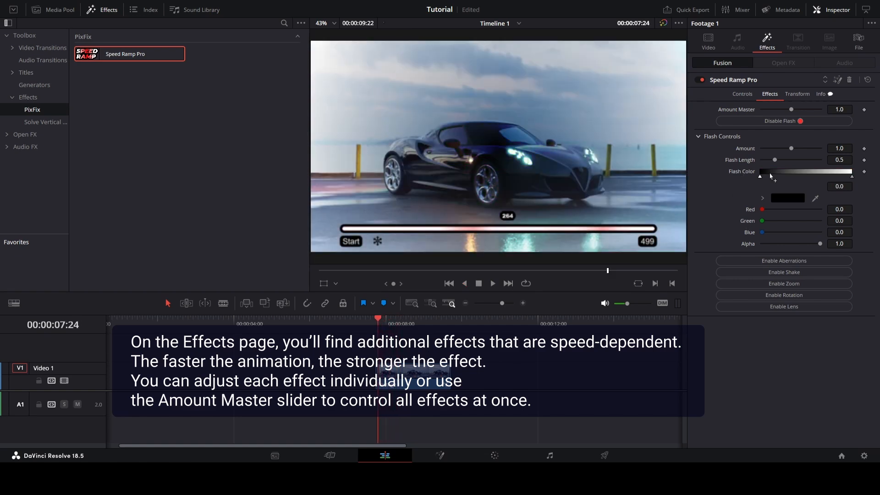
{"action": "left_click_drag", "start_coordinate": [760, 176], "coordinate": [757, 185]}
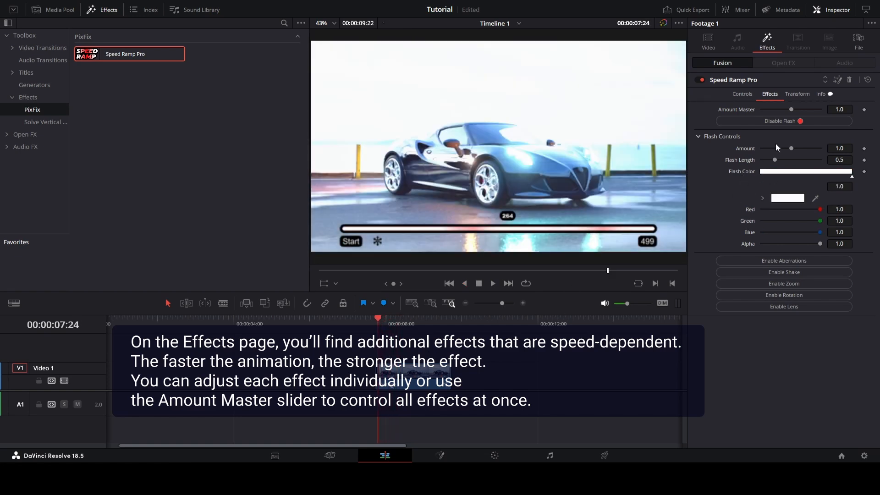
Collapse the Flash settings, enable the Aberrations effect and expand its controls
{"action": "left_click", "coordinate": [697, 136]}
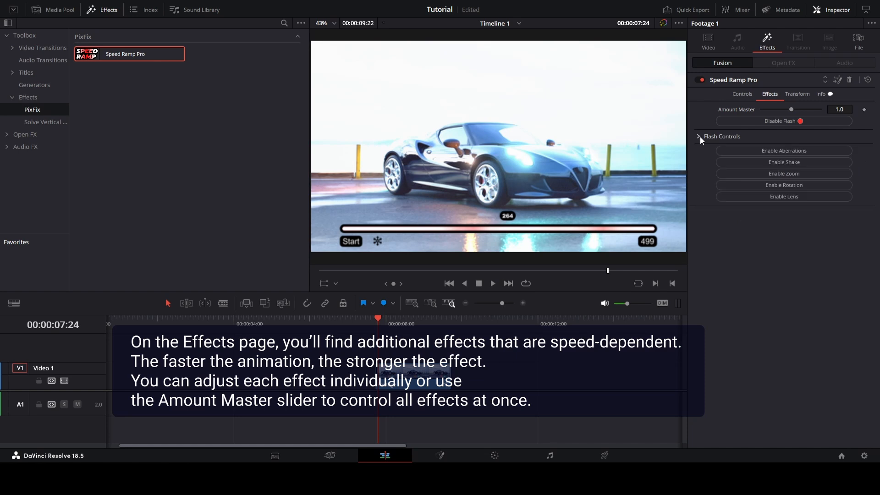
{"action": "left_click", "coordinate": [786, 153]}
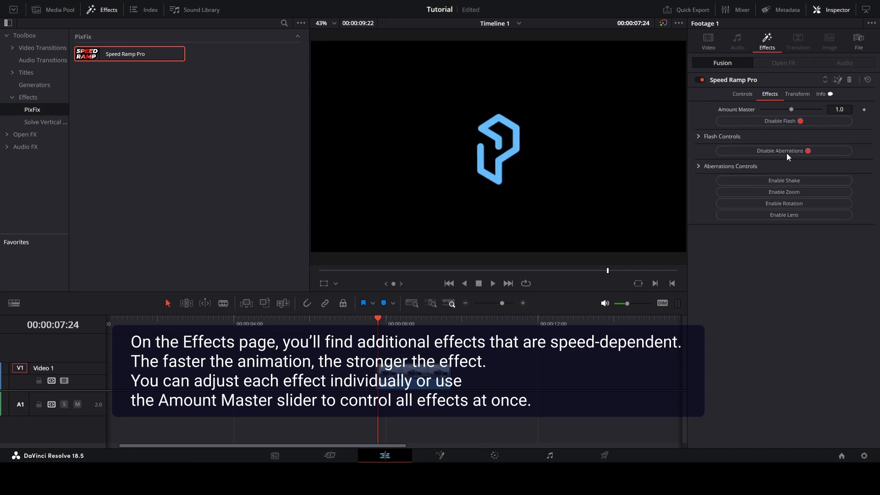
{"action": "left_click", "coordinate": [698, 166]}
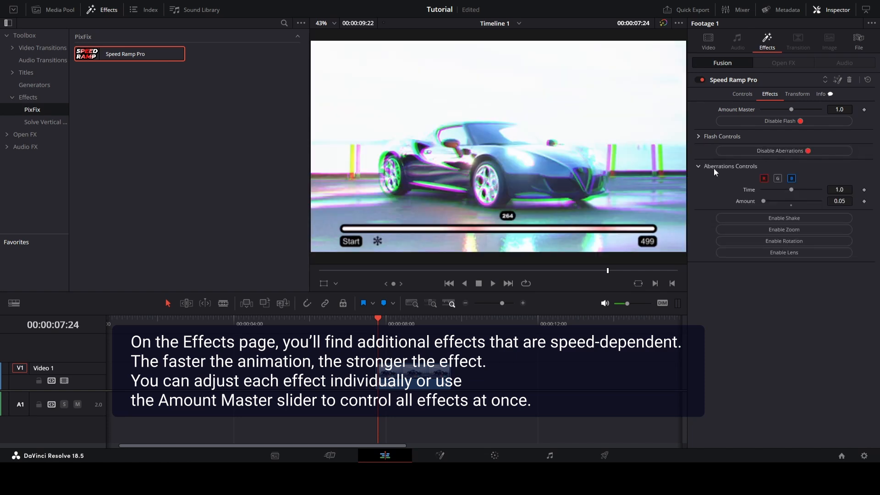
Try different red, green and blue channel combinations for the aberrations and return to red and blue
{"action": "left_click", "coordinate": [765, 180]}
{"action": "left_click", "coordinate": [778, 180]}
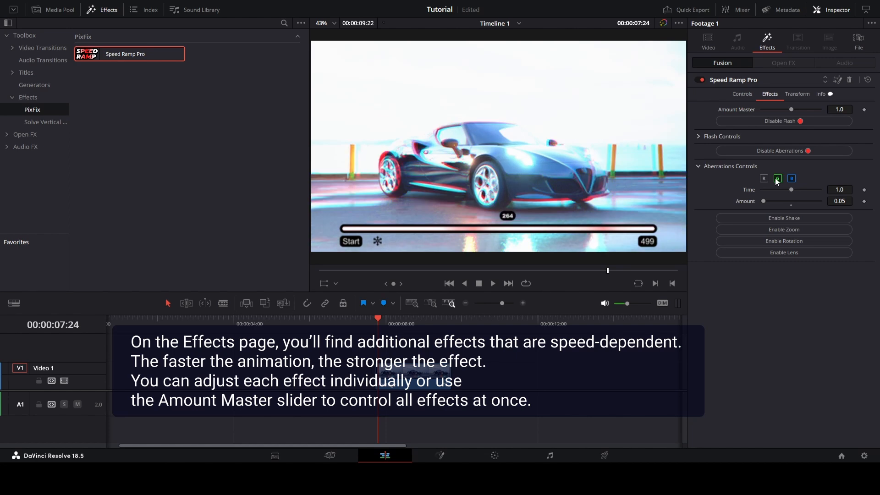
{"action": "left_click", "coordinate": [789, 179]}
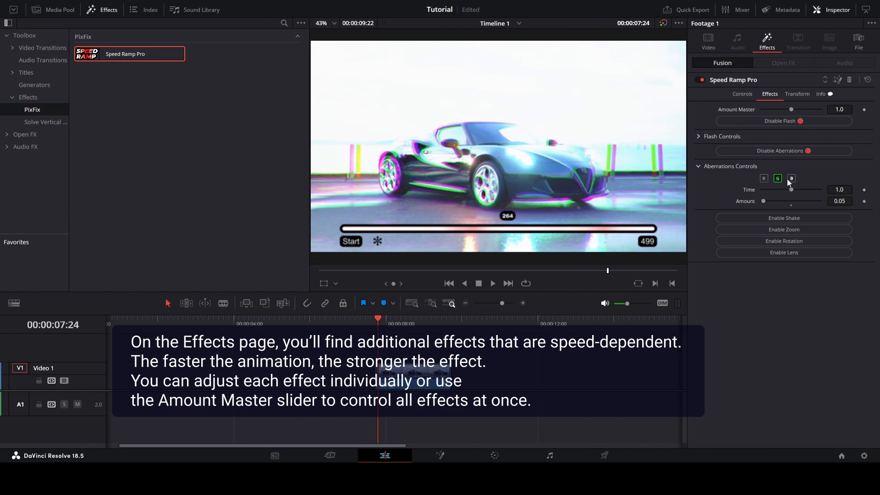
{"action": "left_click", "coordinate": [778, 179]}
{"action": "left_click", "coordinate": [790, 178]}
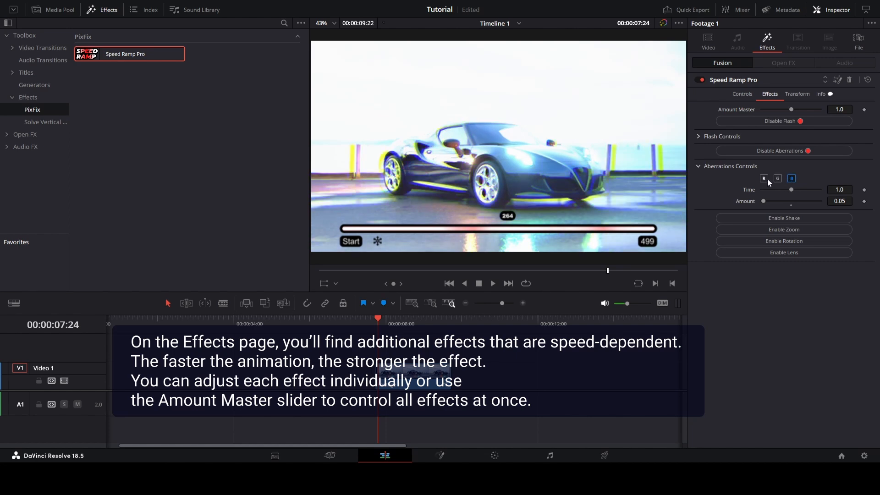
{"action": "left_click", "coordinate": [767, 178]}
Set the Aberrations Amount to 0.34 and Amount Master to 0.53, playing the clip to check the effect
{"action": "key", "text": "space"}
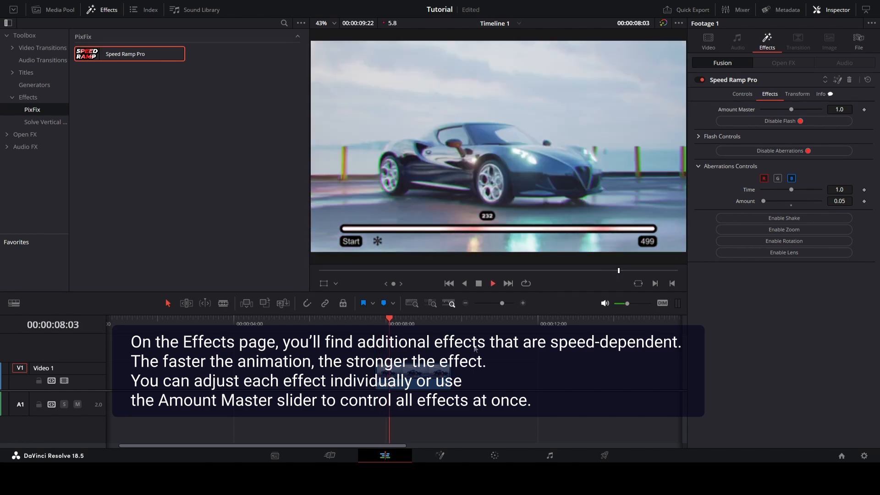
{"action": "key", "text": "space"}
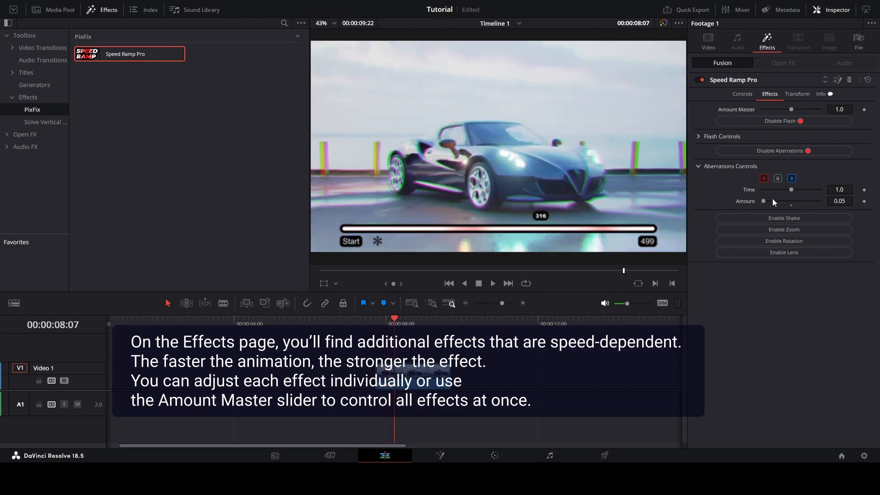
{"action": "left_click_drag", "start_coordinate": [763, 201], "coordinate": [771, 199]}
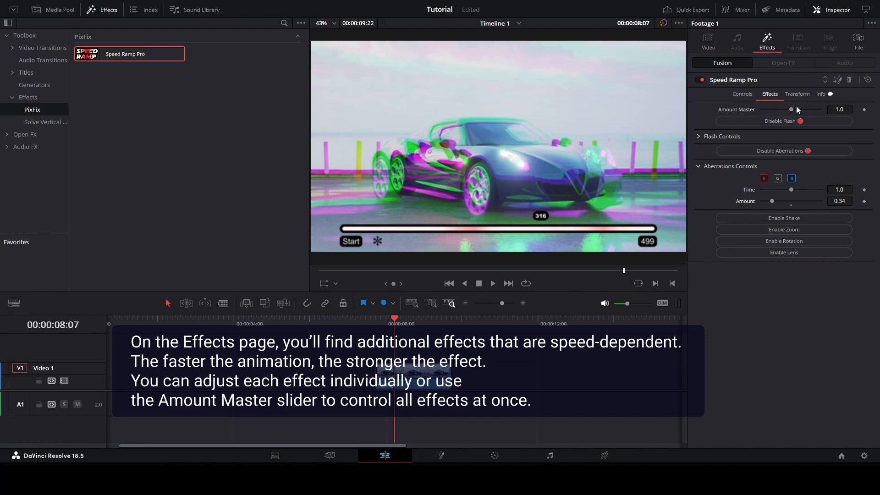
{"action": "left_click_drag", "start_coordinate": [792, 109], "coordinate": [777, 111]}
{"action": "key", "text": "space"}
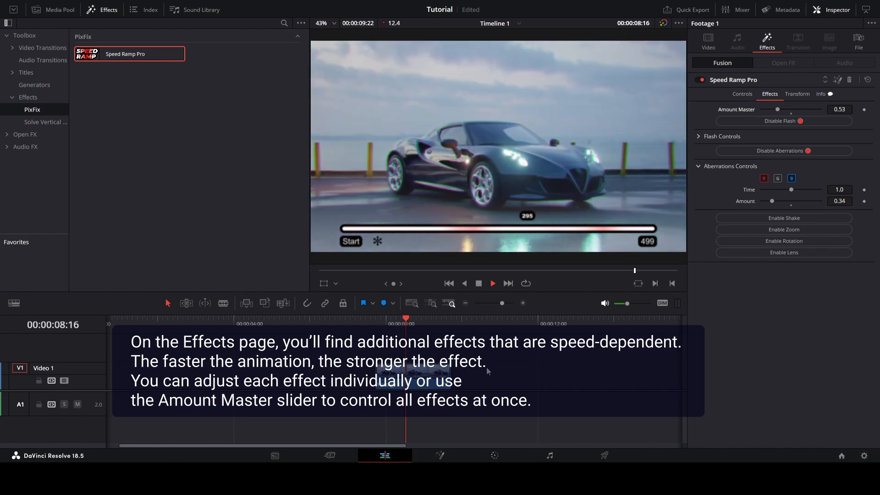
{"action": "key", "text": "space"}
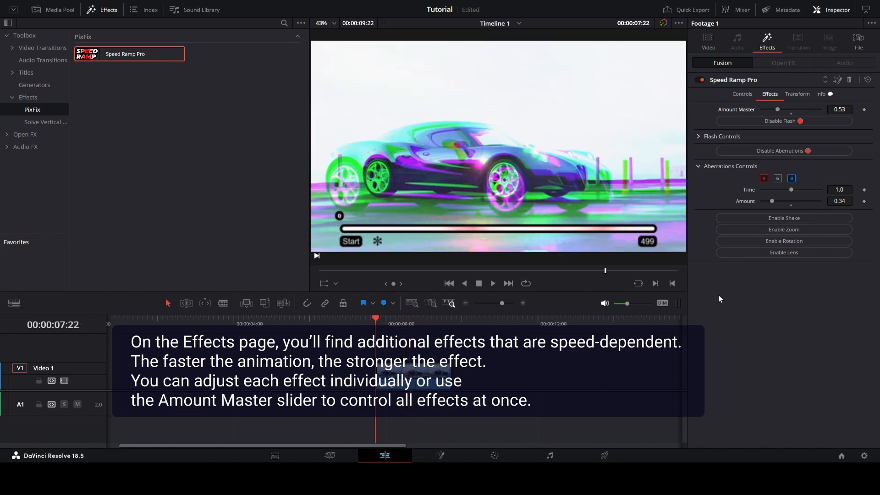
Enable the Rotation effect, set Amount Master to 0.55 and the rotation Amount to 18
{"action": "left_click", "coordinate": [803, 246]}
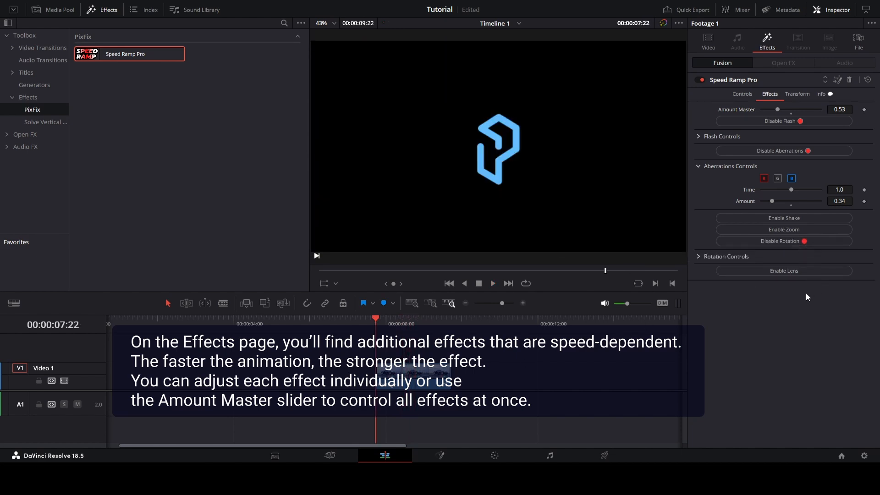
{"action": "left_click", "coordinate": [699, 257]}
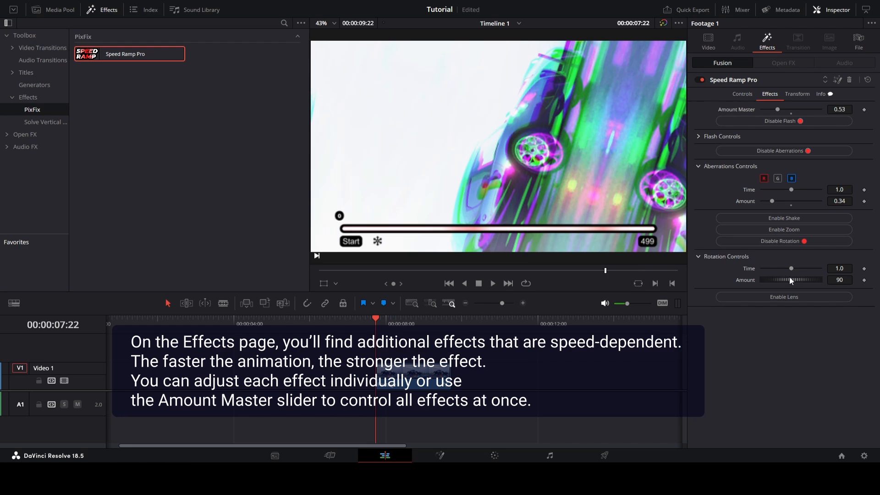
{"action": "left_click_drag", "start_coordinate": [777, 109], "coordinate": [777, 111]}
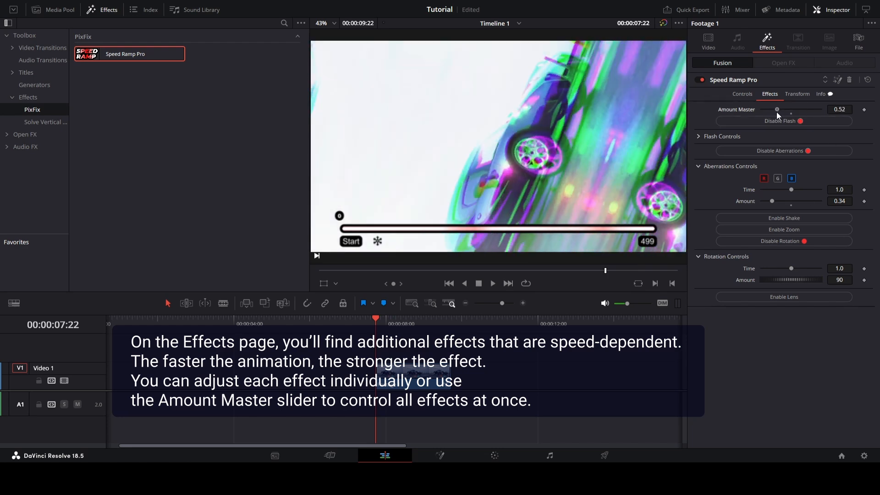
{"action": "left_click_drag", "start_coordinate": [790, 280], "coordinate": [765, 284]}
Play the clip forward and in reverse to examine the speed-dependent rotation and aberrations
{"action": "key", "text": "space"}
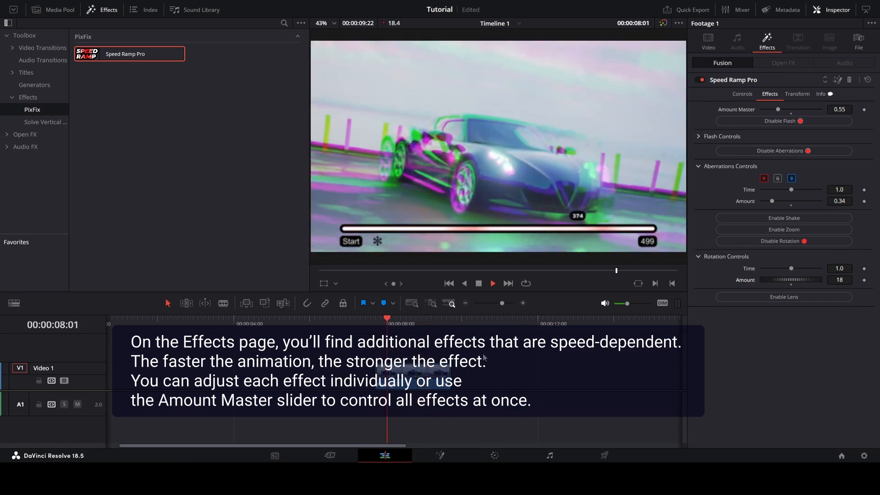
{"action": "key", "text": "j"}
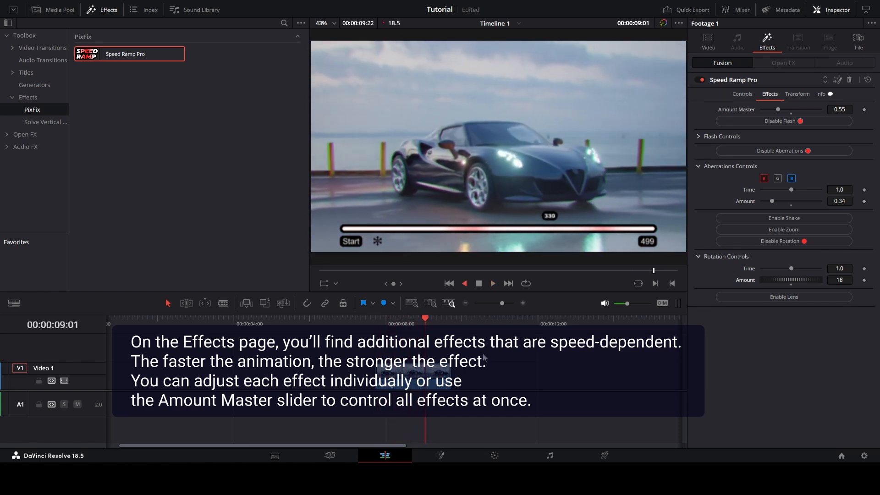
{"action": "key", "text": "l"}
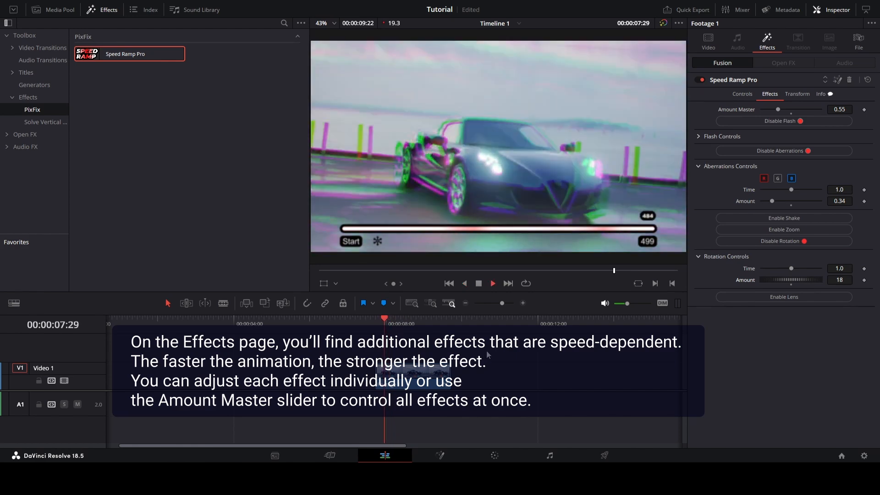
{"action": "key", "text": "space"}
In the effect's Transform settings, set Center X to 0.504, Size to 0.64 and Angle to -20.9
{"action": "left_click", "coordinate": [737, 97]}
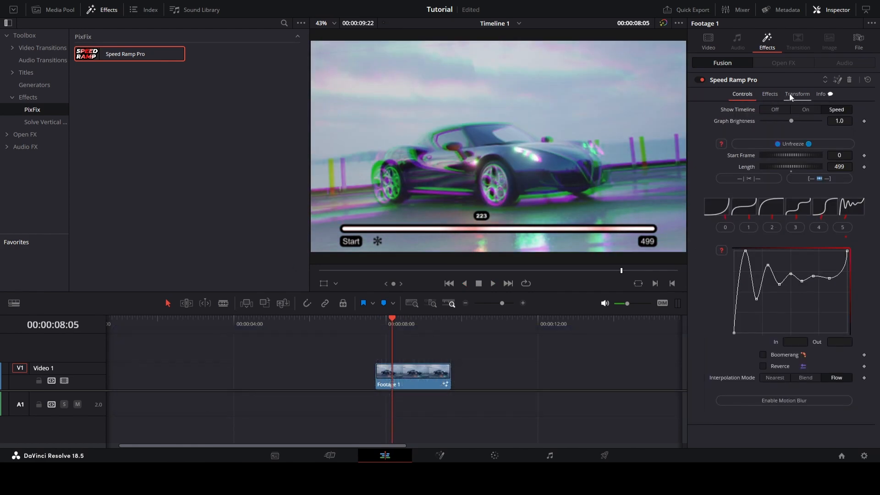
{"action": "left_click", "coordinate": [789, 93]}
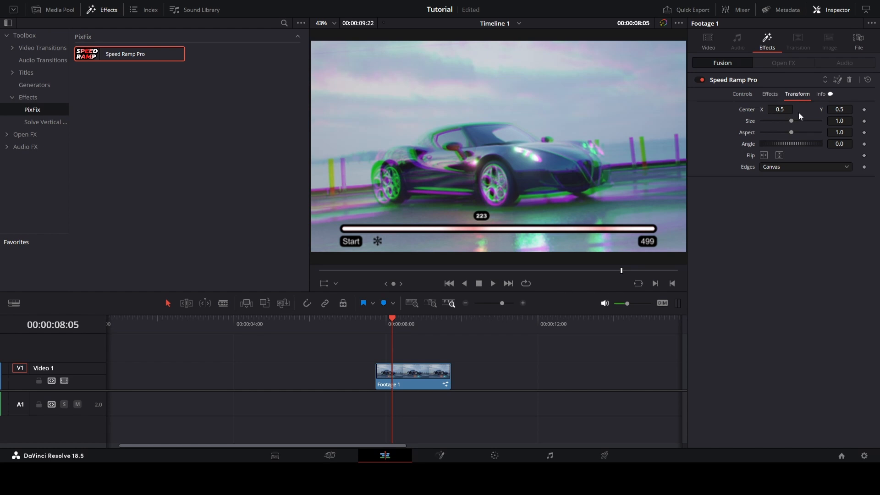
{"action": "left_click_drag", "start_coordinate": [780, 109], "coordinate": [768, 141]}
{"action": "double_click", "coordinate": [755, 133]}
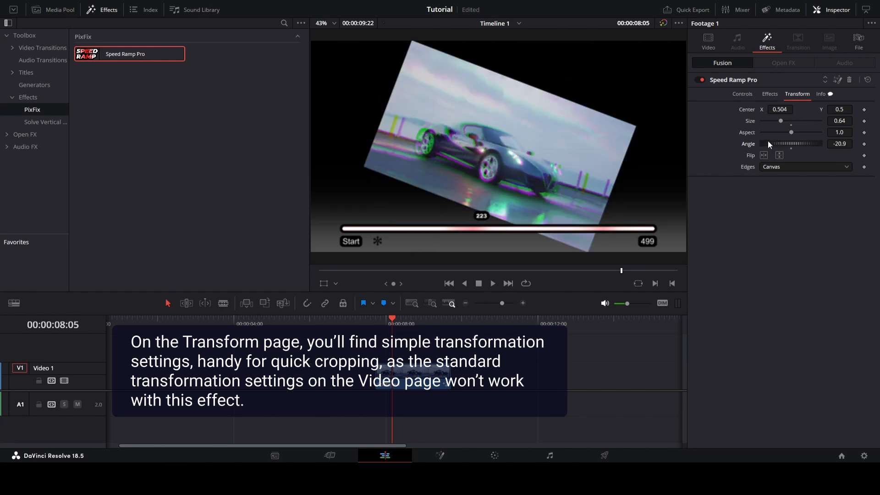
Try the horizontal and vertical flips on the transformed image and switch both off again
{"action": "left_click", "coordinate": [762, 154]}
{"action": "left_click", "coordinate": [762, 154]}
{"action": "left_click", "coordinate": [781, 155]}
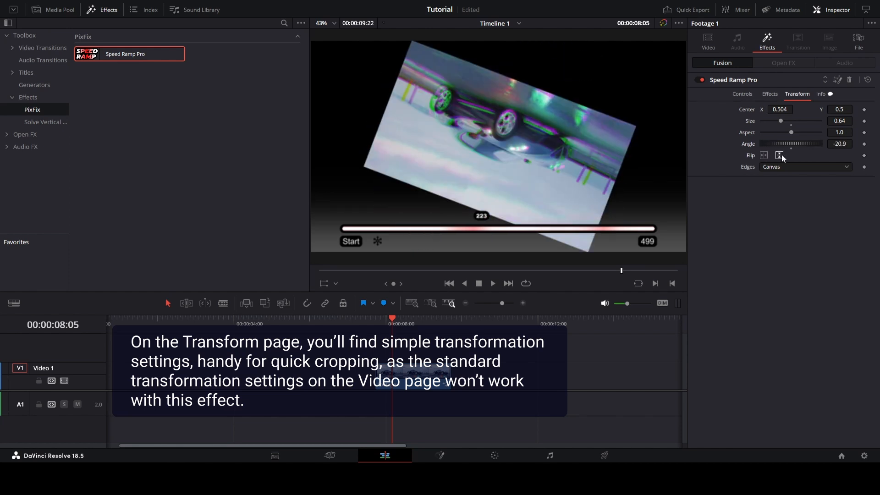
{"action": "left_click", "coordinate": [781, 155]}
Try the Wrap and Duplicate edge modes for the transformed image, and set Edges to Mirror
{"action": "left_click", "coordinate": [779, 166]}
{"action": "left_click", "coordinate": [779, 189]}
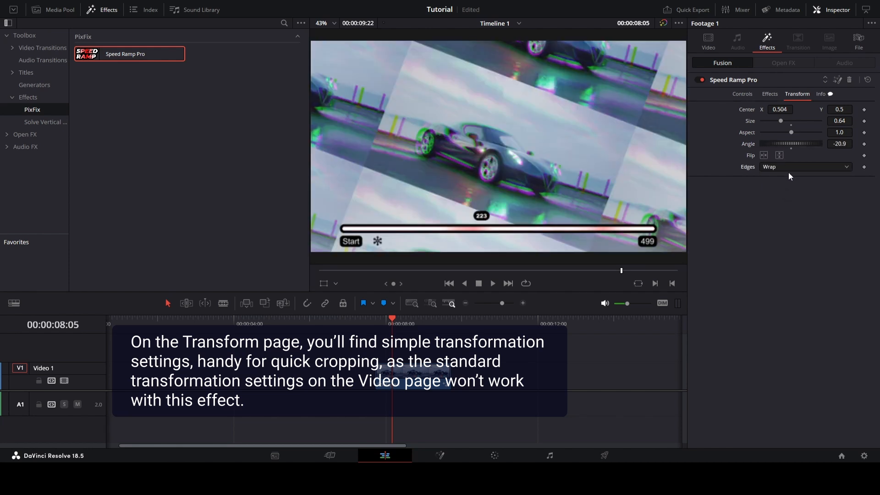
{"action": "left_click", "coordinate": [791, 164]}
{"action": "left_click", "coordinate": [782, 201]}
{"action": "left_click", "coordinate": [792, 167]}
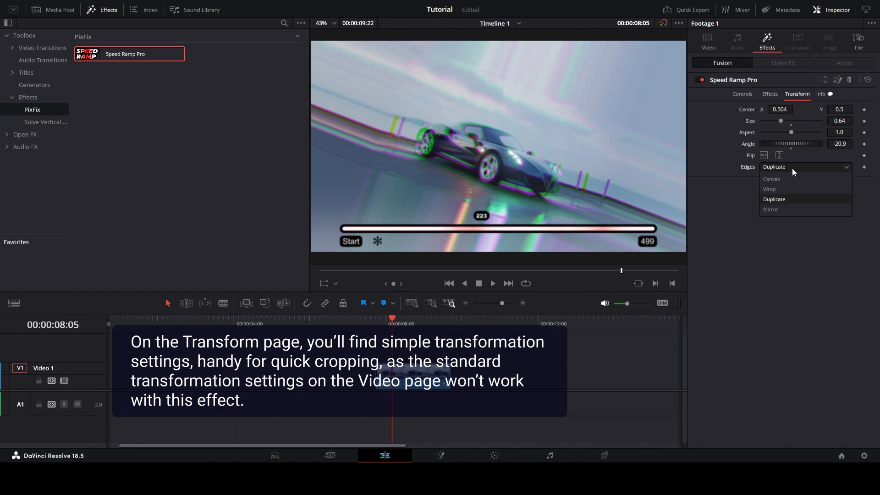
{"action": "left_click", "coordinate": [785, 209]}
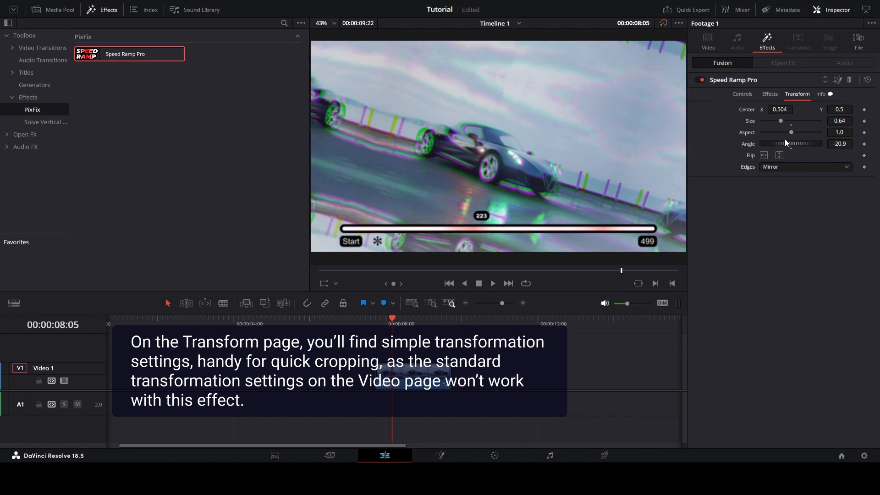
Reduce the transform Size to 0.27 and play the clip forward and in reverse to check the mirrored tiling
{"action": "mouse_move", "coordinate": [780, 123]}
{"action": "left_mouse_down"}
{"action": "mouse_move", "coordinate": [791, 122]}
{"action": "mouse_move", "coordinate": [773, 124]}
{"action": "left_mouse_up"}
{"action": "key", "text": "space"}
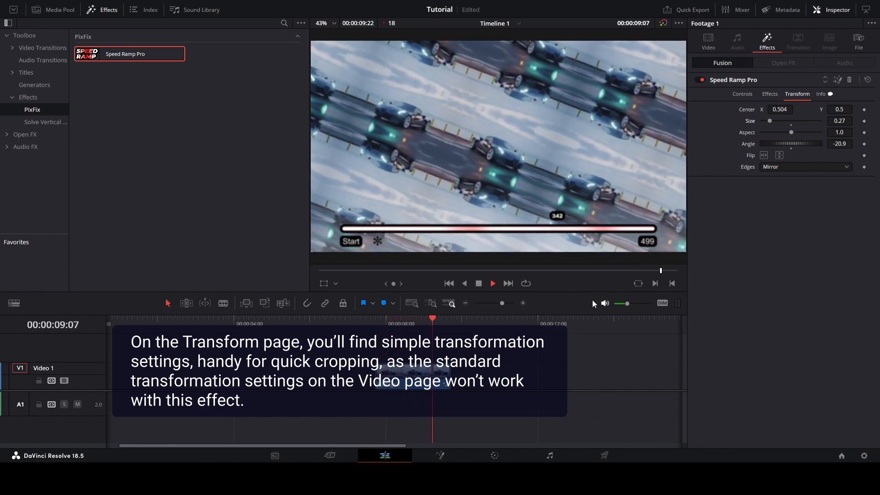
{"action": "key", "text": "j"}
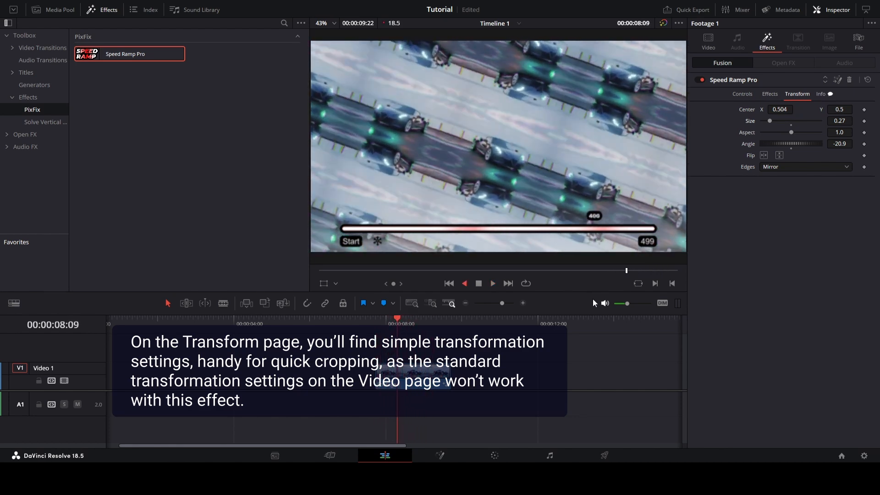
{"action": "key", "text": "k"}
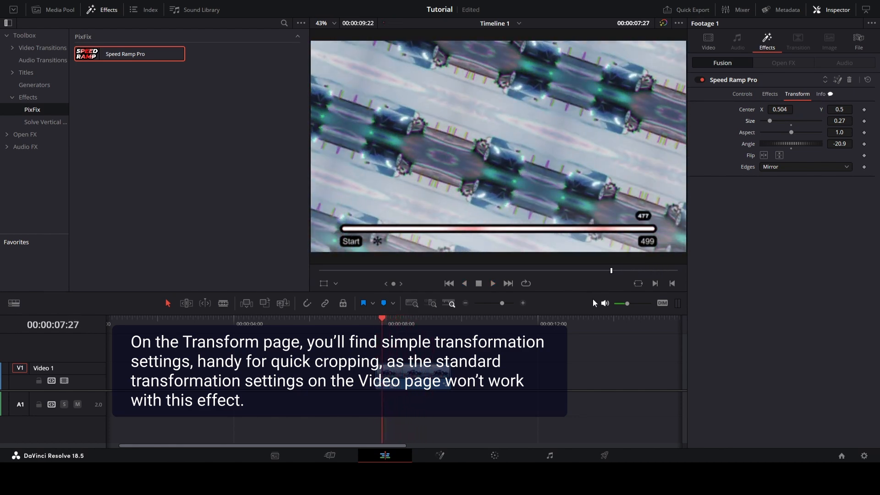